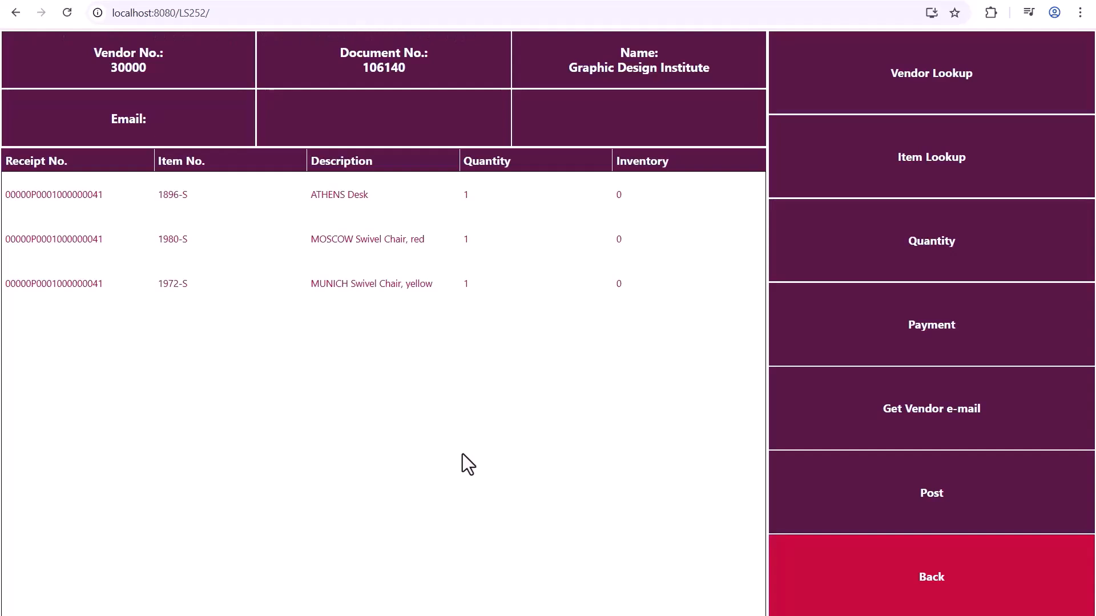
- Set the quantity of the ATHENS Desk line to 4
{"action": "left_click", "coordinate": [345, 195]}
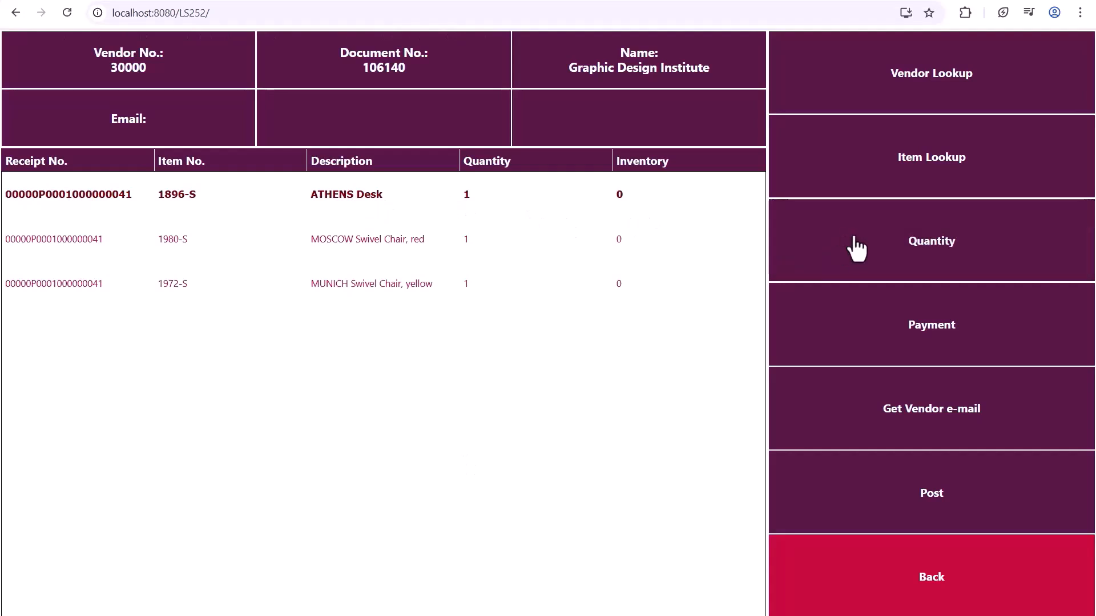
{"action": "left_click", "coordinate": [907, 247]}
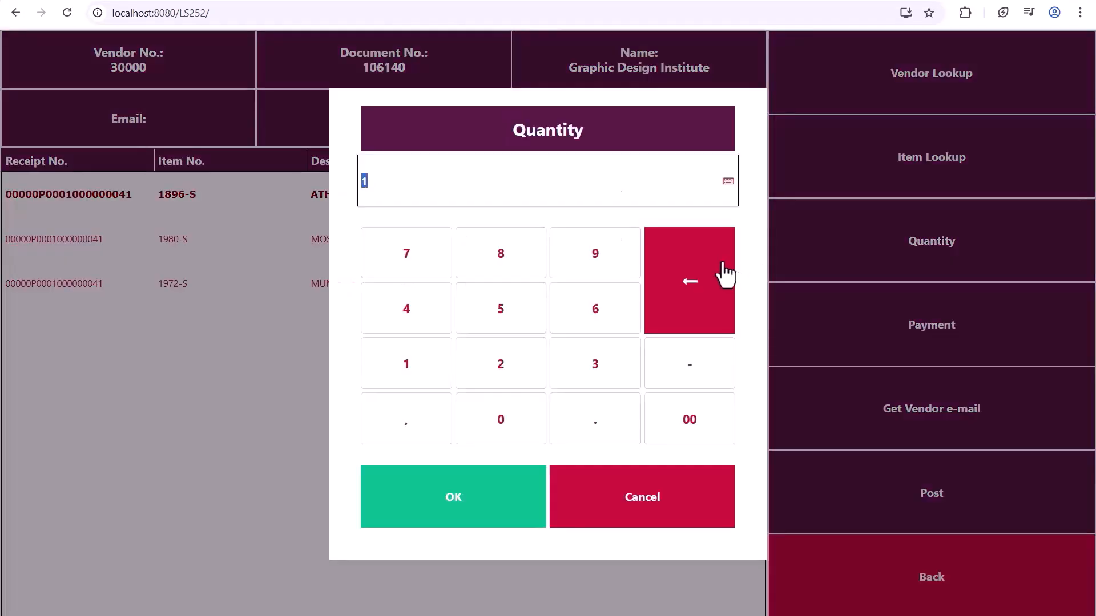
{"action": "left_click", "coordinate": [407, 314]}
{"action": "left_click", "coordinate": [455, 498]}
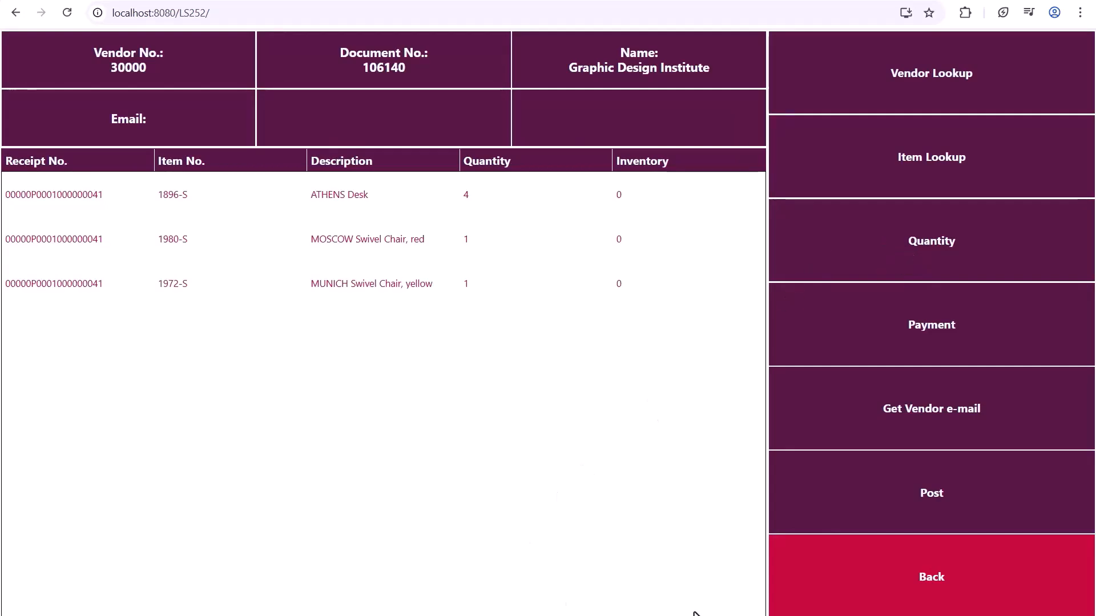
- Switch to Visual Studio Code and go to the QuantityPressed procedure called by the TR_QUANTITY command in the ExternalPanel codeunit
{"action": "key", "text": "alt+Tab"}
{"action": "left_click", "coordinate": [919, 33]}
{"action": "left_click", "coordinate": [285, 146]}
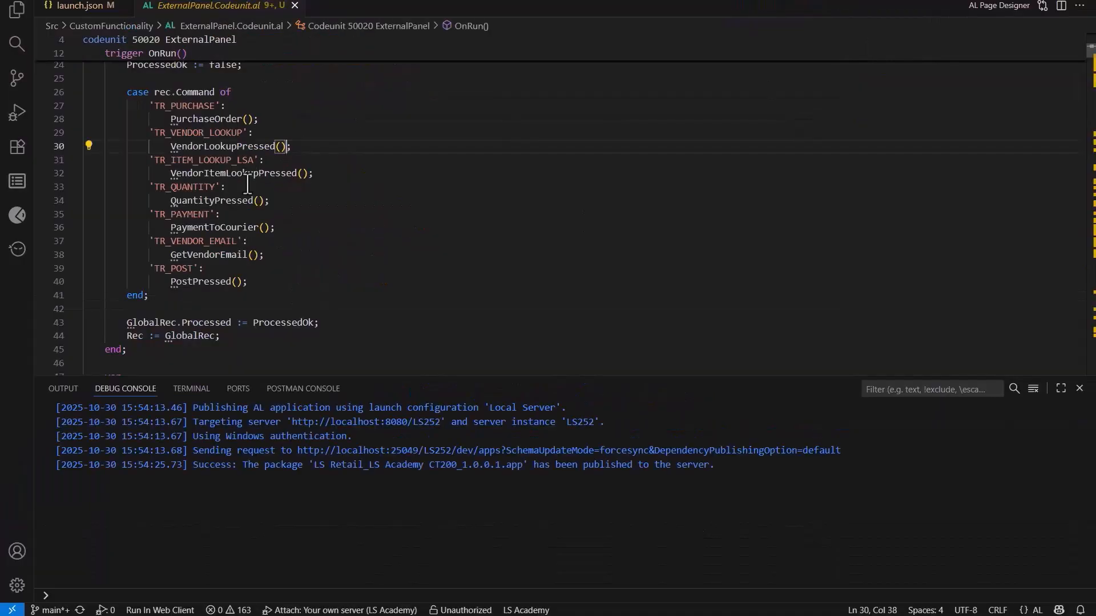
{"action": "left_click", "coordinate": [135, 188]}
{"action": "left_click", "coordinate": [221, 203]}
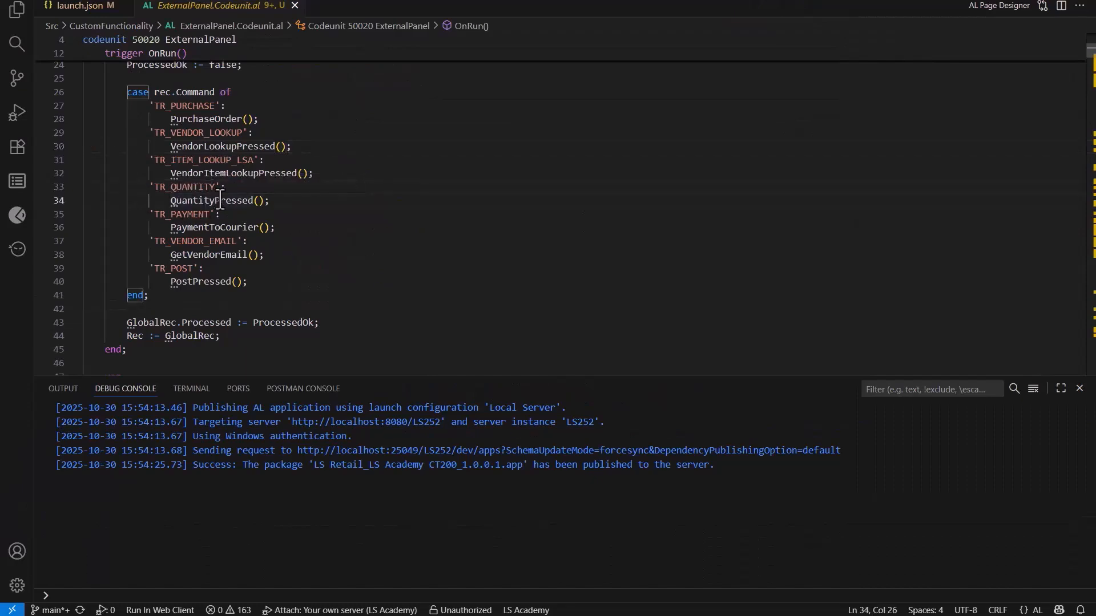
{"action": "right_click", "coordinate": [221, 204]}
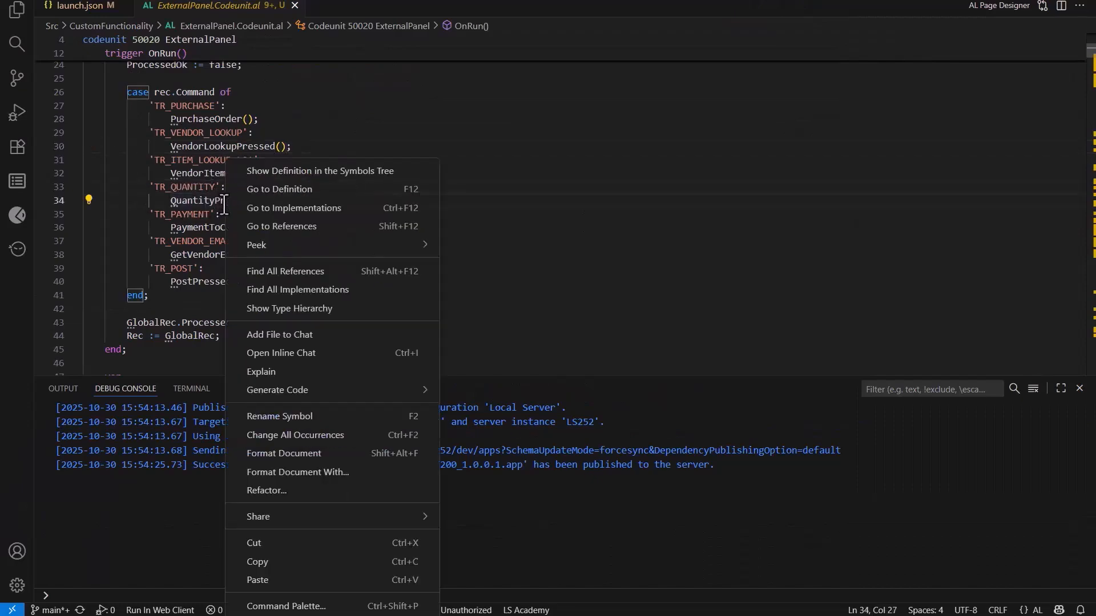
{"action": "left_click", "coordinate": [279, 203]}
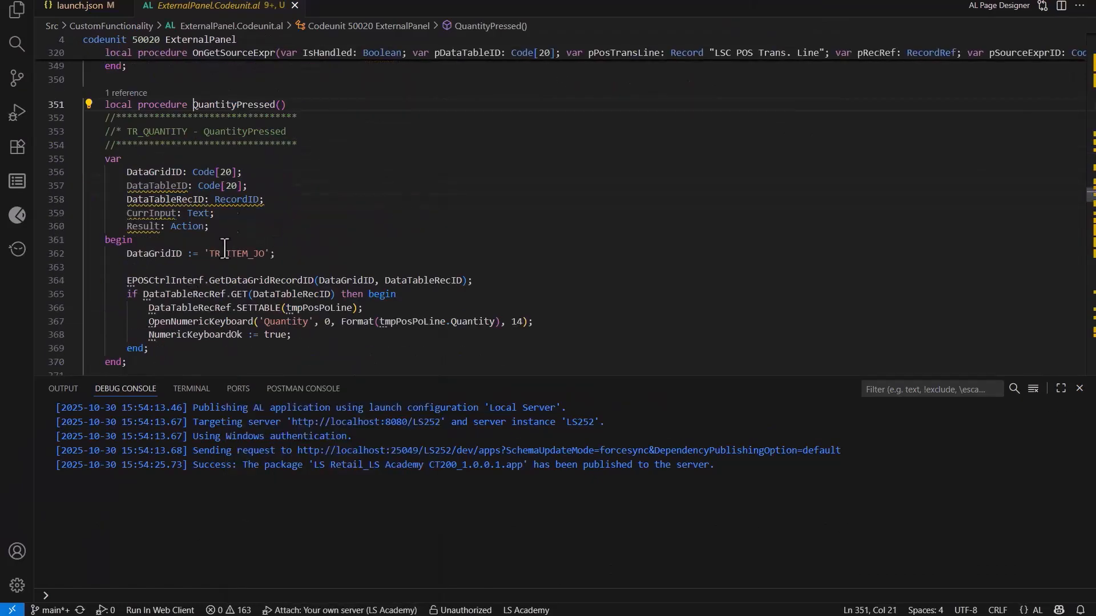
- Examine the QuantityPressed code, including the tmpPosPoLine record, and read on to the OnNumpadResult event subscriber
{"action": "scroll", "coordinate": [223, 285], "scroll_direction": "down", "scroll_amount": 1}
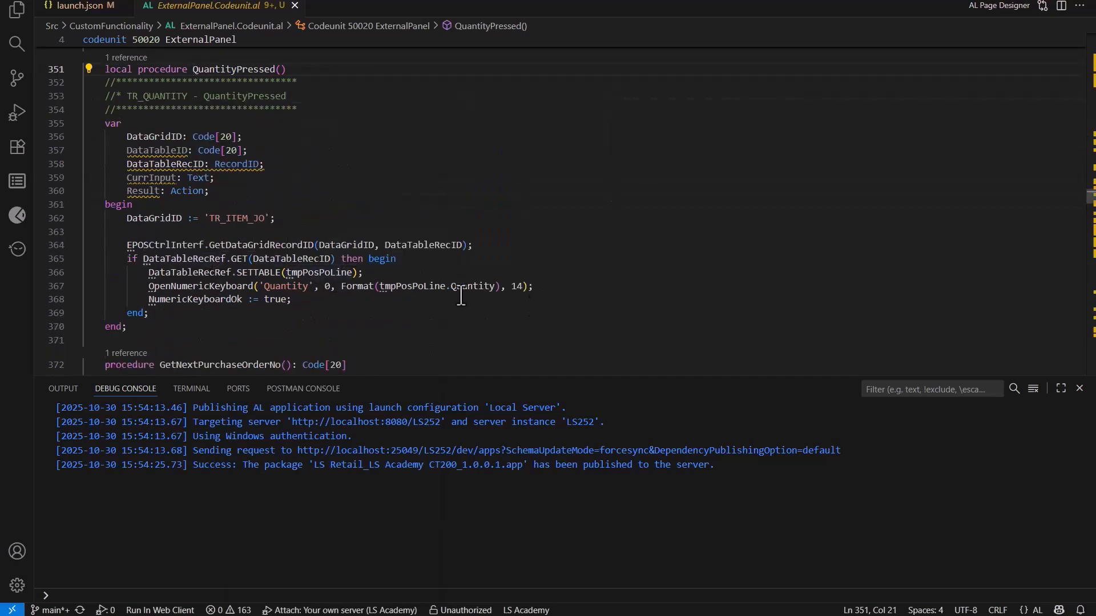
{"action": "mouse_move", "coordinate": [446, 295]}
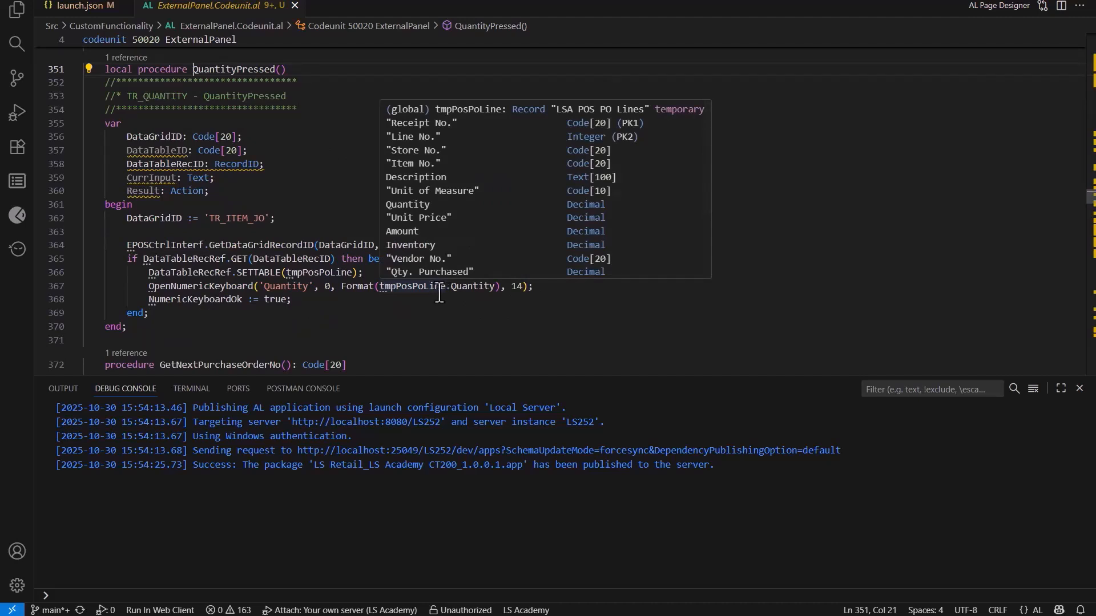
{"action": "scroll", "coordinate": [428, 303], "scroll_direction": "down", "scroll_amount": 1}
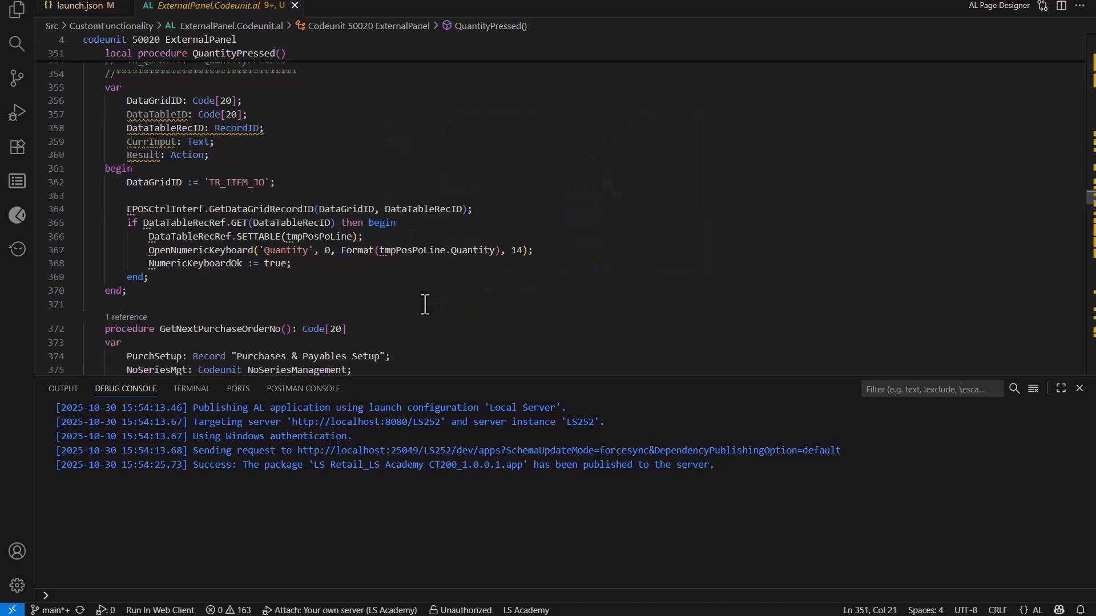
{"action": "scroll", "coordinate": [425, 294], "scroll_direction": "down", "scroll_amount": 3}
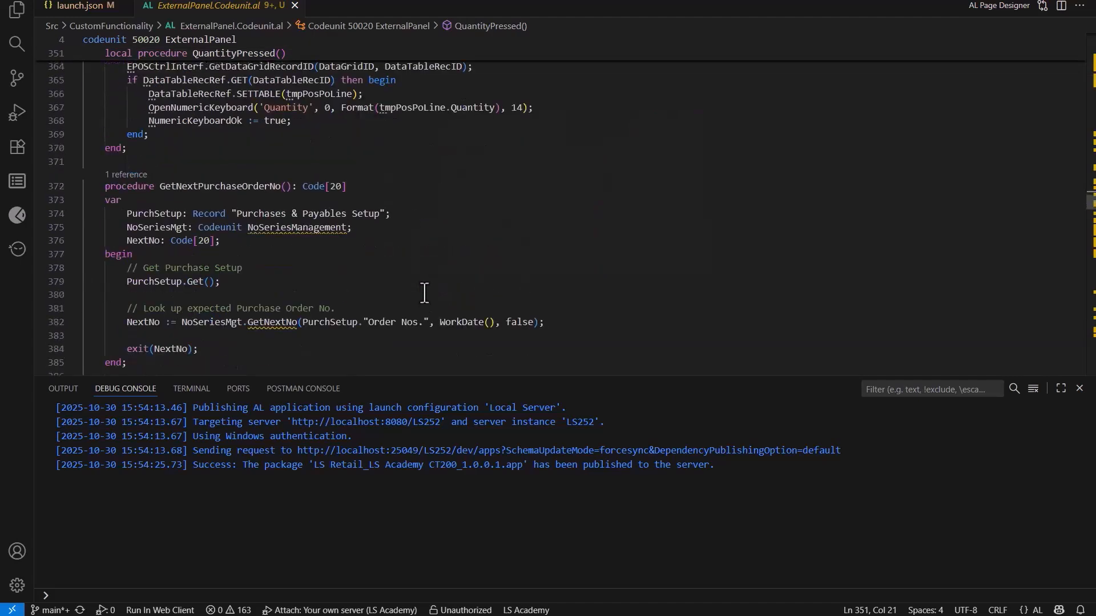
{"action": "scroll", "coordinate": [425, 293], "scroll_direction": "down", "scroll_amount": 7}
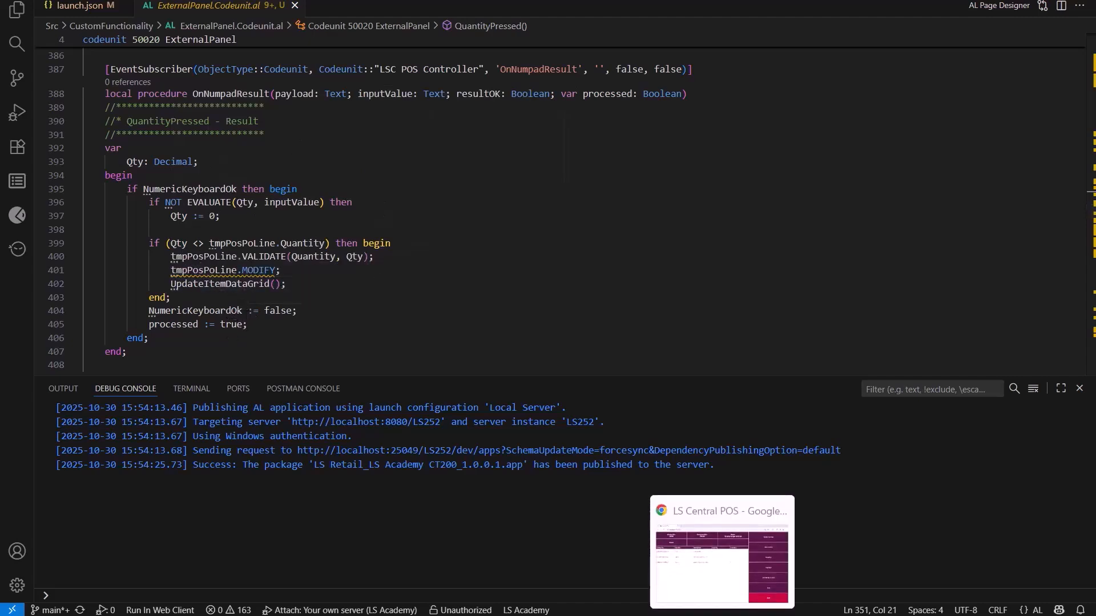
- Switch back to the LS Central POS in Chrome and add the 50 £ courier payment to the purchase order
{"action": "left_click", "coordinate": [722, 615]}
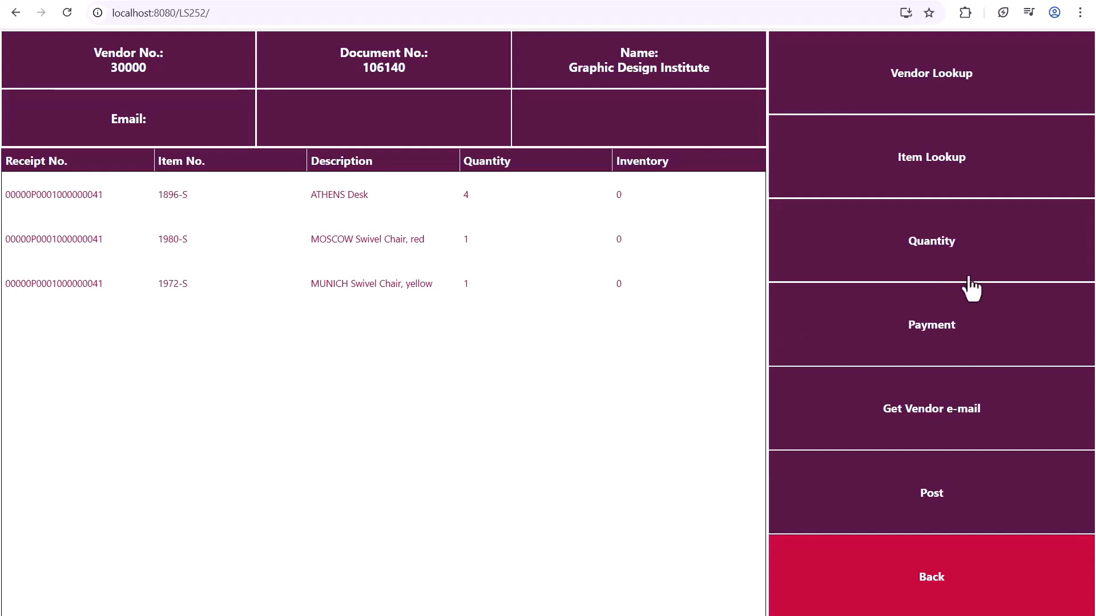
{"action": "left_click", "coordinate": [860, 323]}
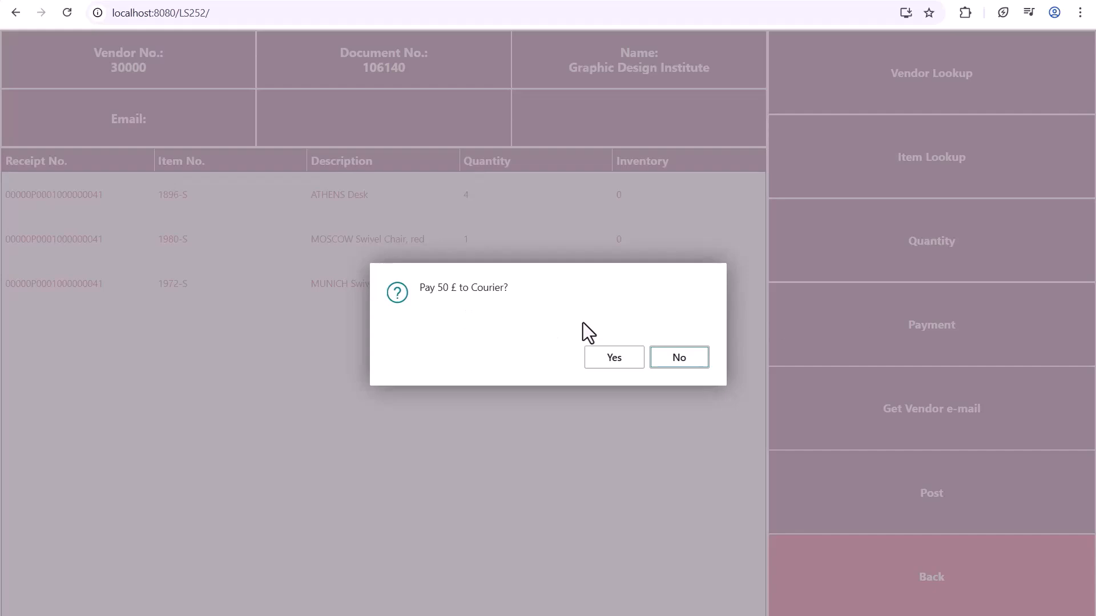
{"action": "left_click", "coordinate": [608, 357]}
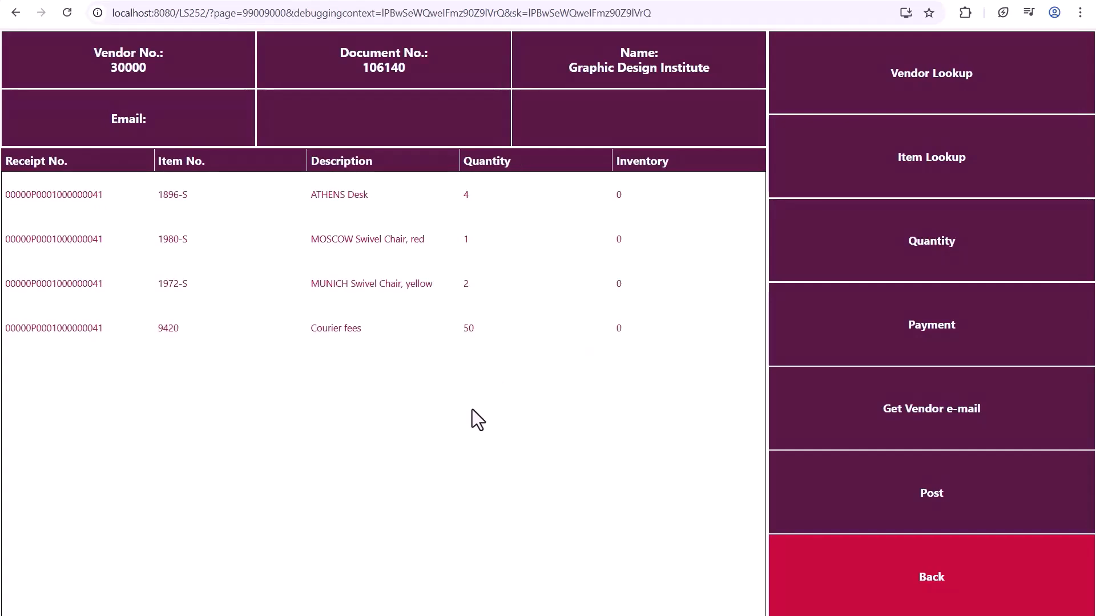
- Switch to Visual Studio Code and examine the PaymentToCourier procedure from its confirmation prompt through the insertion of the charges line
{"action": "left_click", "coordinate": [649, 564]}
{"action": "left_click", "coordinate": [347, 252]}
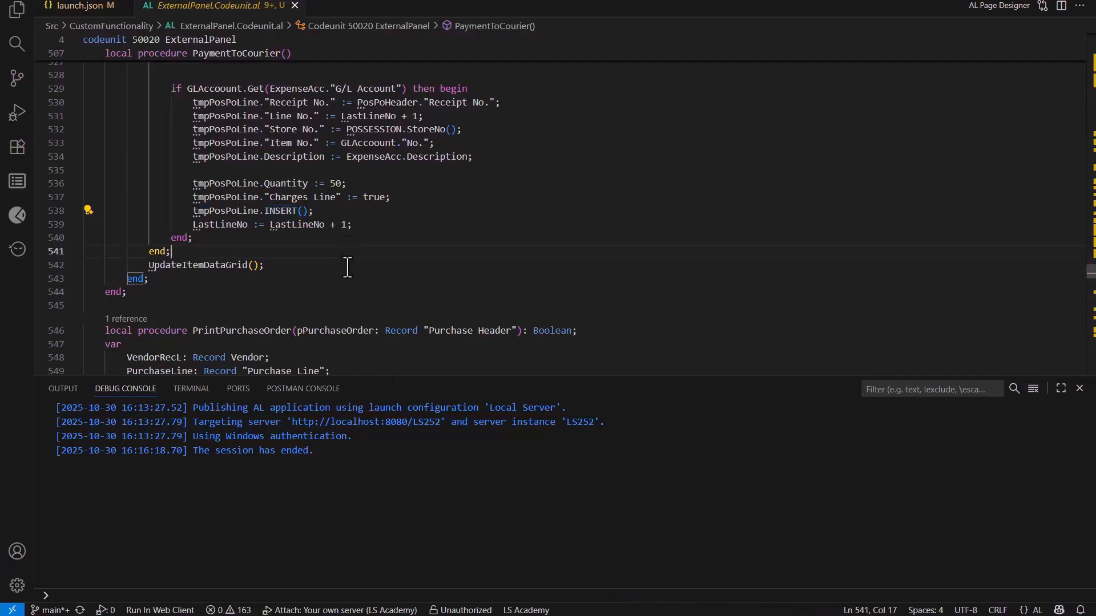
{"action": "scroll", "coordinate": [347, 267], "scroll_direction": "up", "scroll_amount": 9}
{"action": "scroll", "coordinate": [301, 228], "scroll_direction": "down", "scroll_amount": 2}
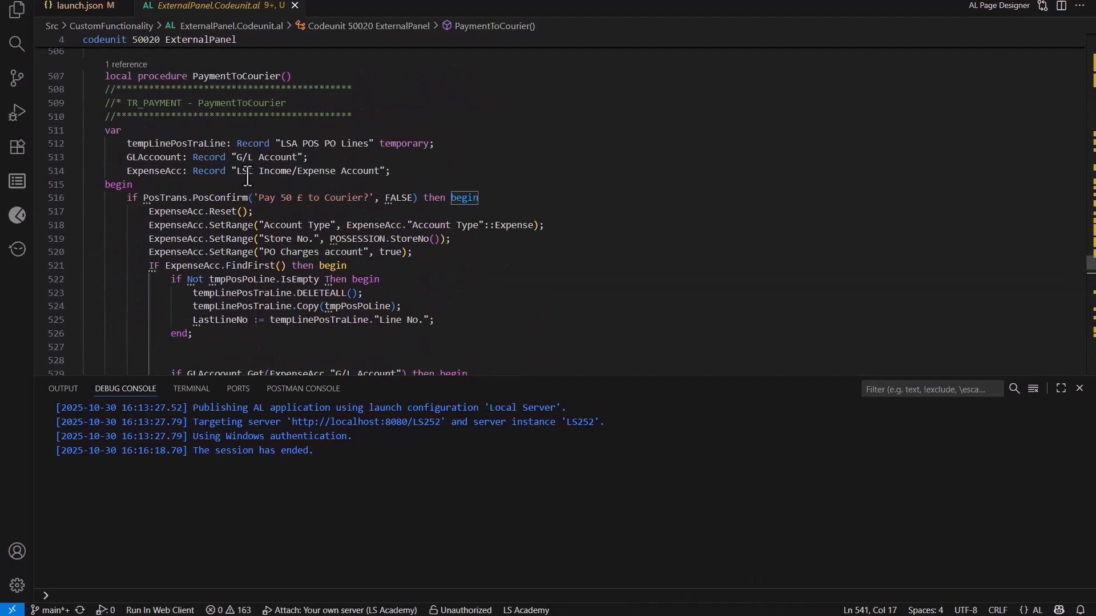
{"action": "scroll", "coordinate": [239, 211], "scroll_direction": "down", "scroll_amount": 1}
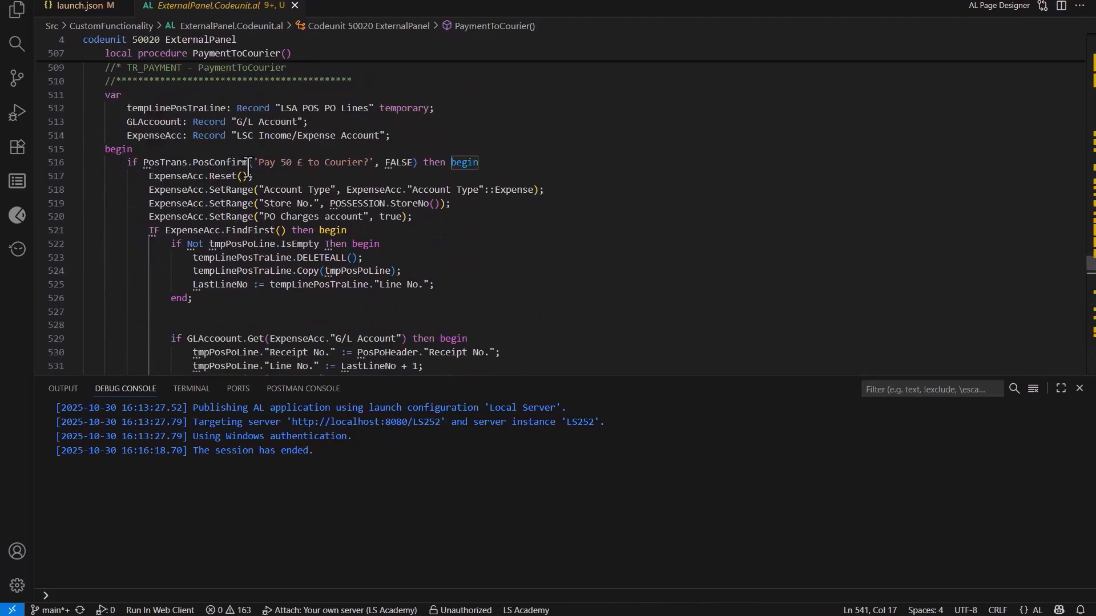
{"action": "left_click", "coordinate": [279, 297]}
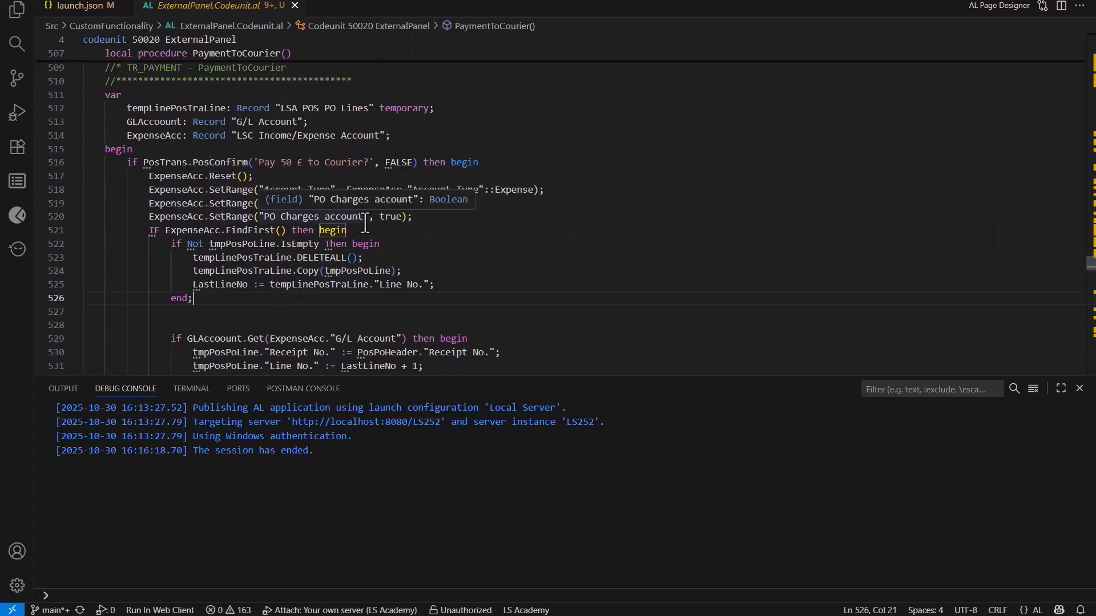
{"action": "scroll", "coordinate": [263, 267], "scroll_direction": "down", "scroll_amount": 3}
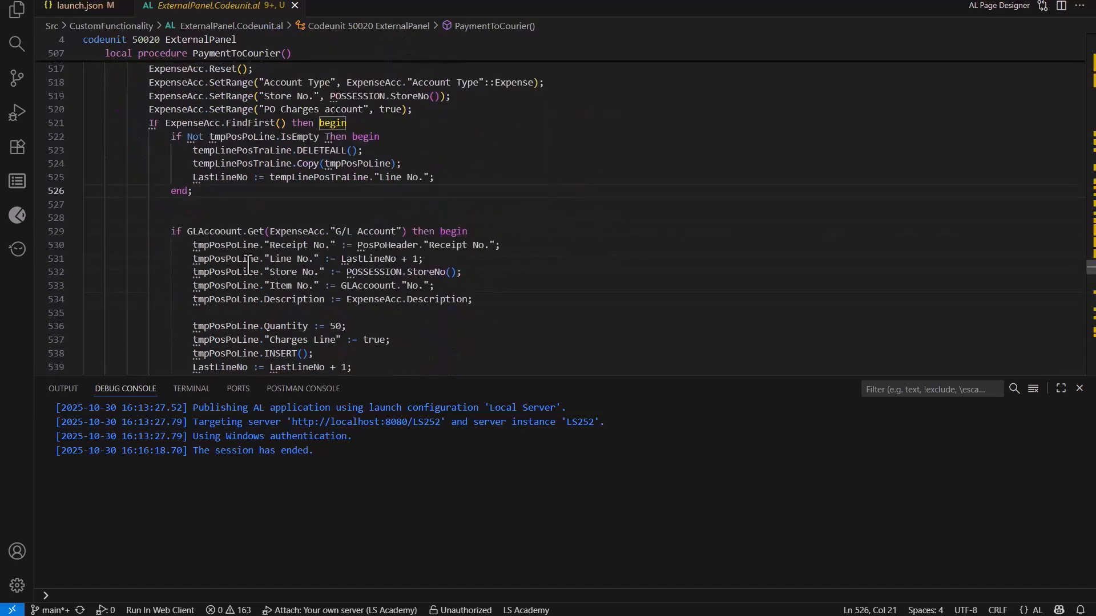
{"action": "scroll", "coordinate": [245, 268], "scroll_direction": "down", "scroll_amount": 1}
{"action": "scroll", "coordinate": [243, 273], "scroll_direction": "down", "scroll_amount": 1}
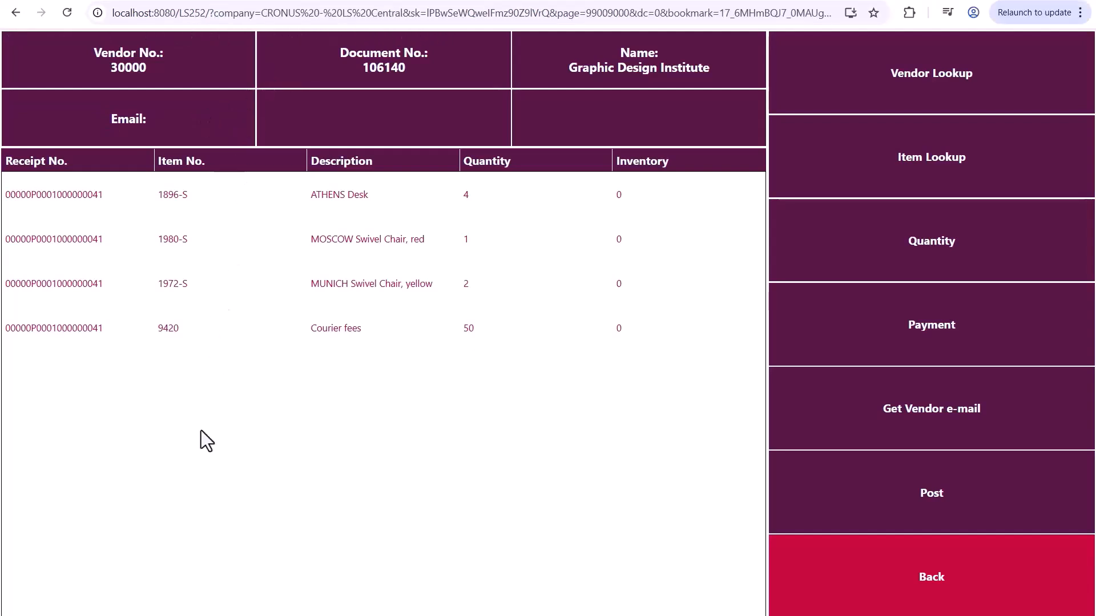
- Open the Web Services list from the Web Service Setup page and search it for "vendoremail"
{"action": "left_click", "coordinate": [381, 2]}
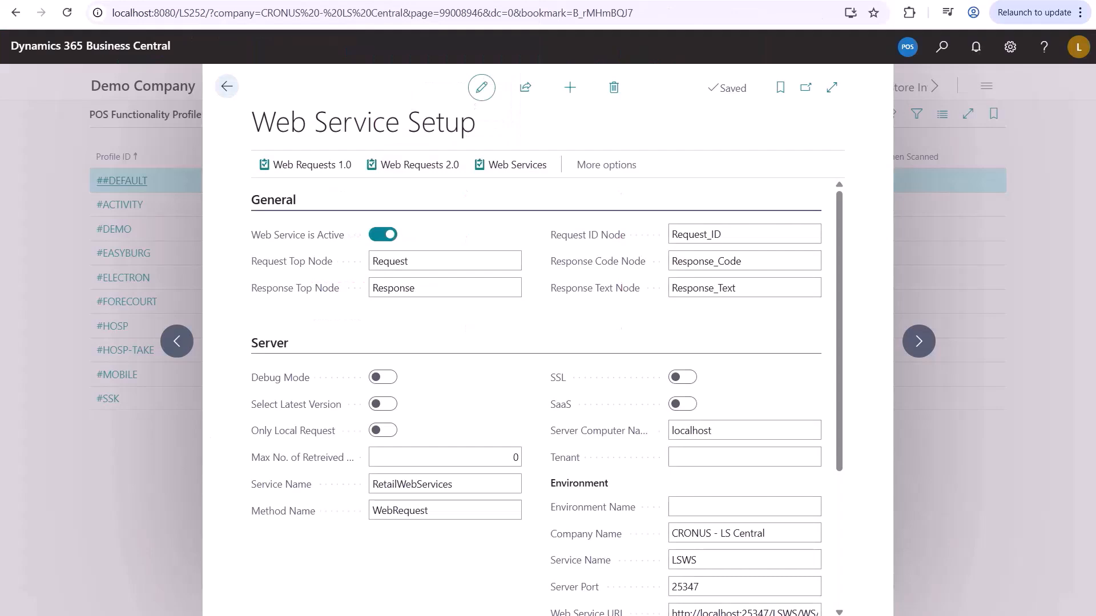
{"action": "left_click", "coordinate": [516, 169]}
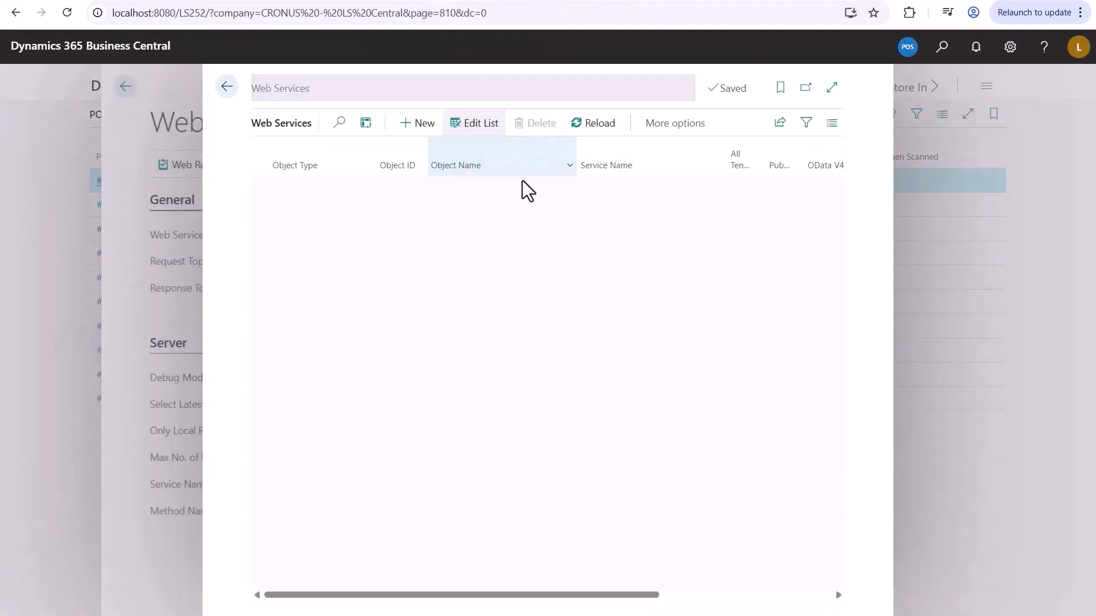
{"action": "left_click", "coordinate": [290, 132]}
{"action": "type", "text": "vendoremail"}
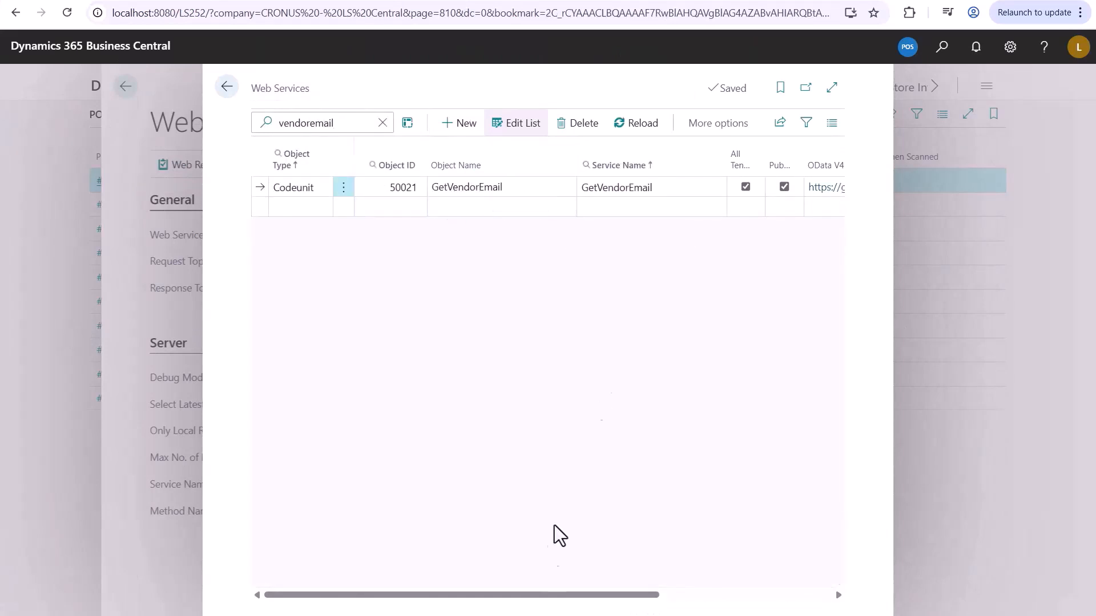
- Open the SOAP URL of the GetVendorEmail service, examine its GetVendorEmail_Result elements, and return to the Web Services list
{"action": "scroll", "coordinate": [641, 596], "scroll_direction": "right", "scroll_amount": 5}
{"action": "left_click", "coordinate": [638, 188]}
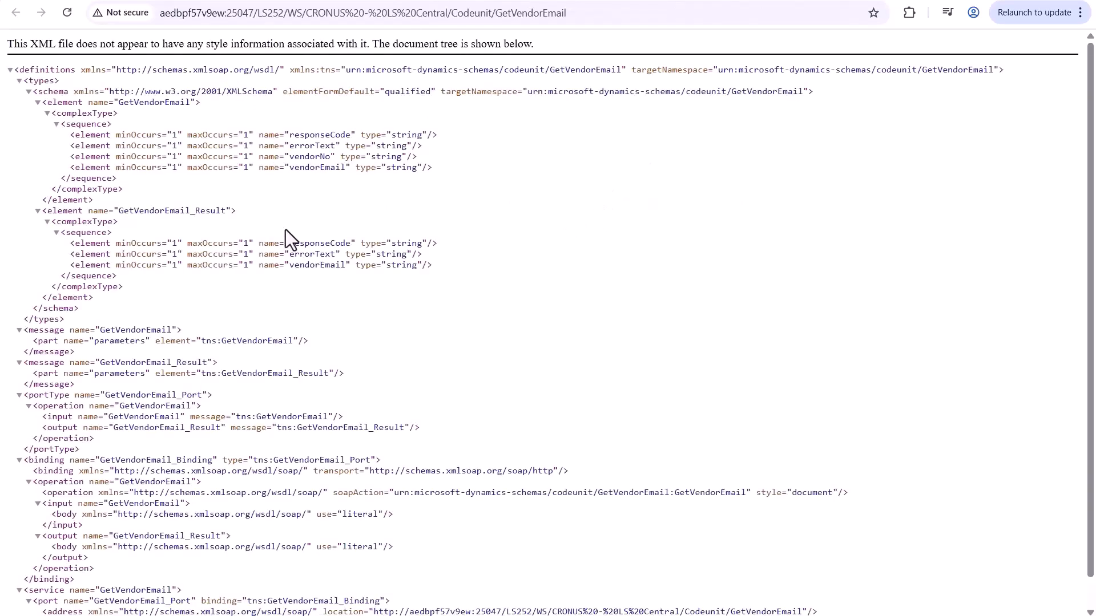
{"action": "left_click_drag", "start_coordinate": [349, 266], "coordinate": [42, 211]}
{"action": "left_click", "coordinate": [473, 1]}
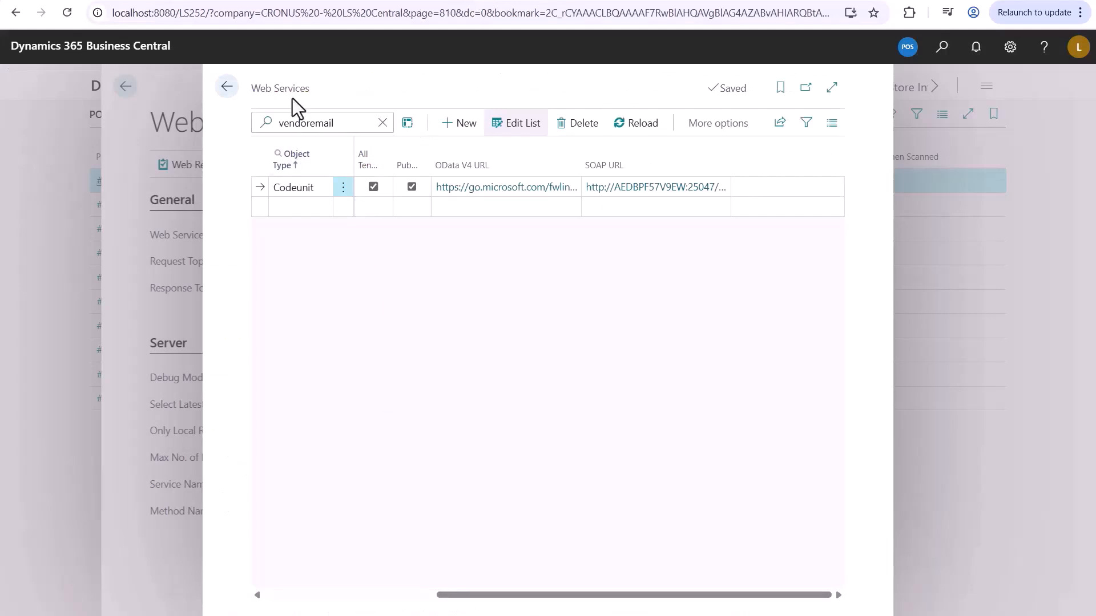
- Return to Web Service Setup, open Web Requests 2.0, and search the list for "vendoremail"
{"action": "left_click", "coordinate": [227, 86]}
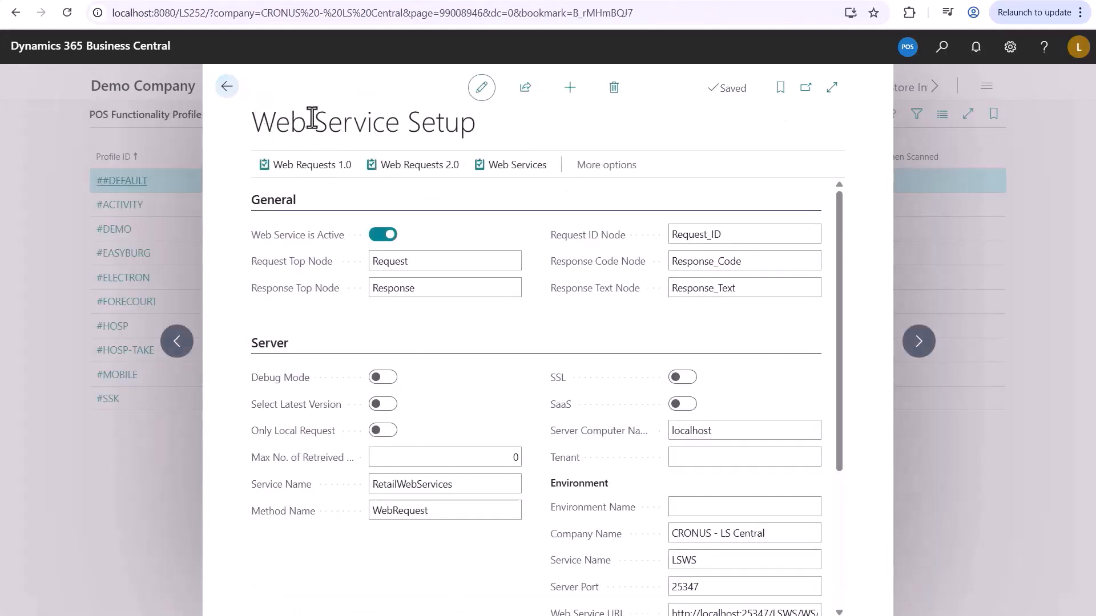
{"action": "left_click", "coordinate": [428, 166]}
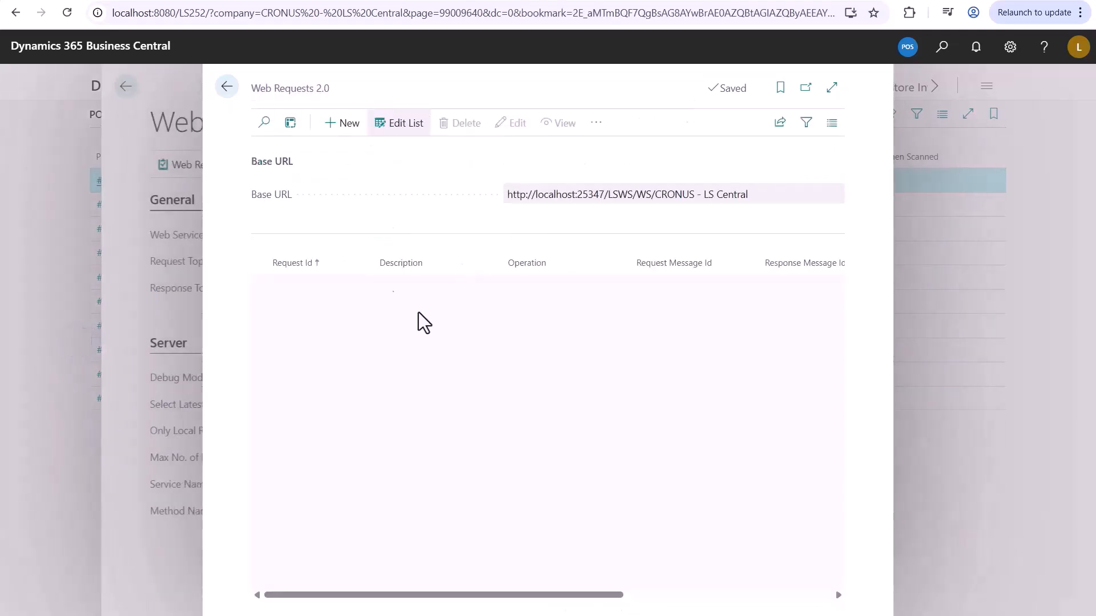
{"action": "left_click", "coordinate": [265, 126]}
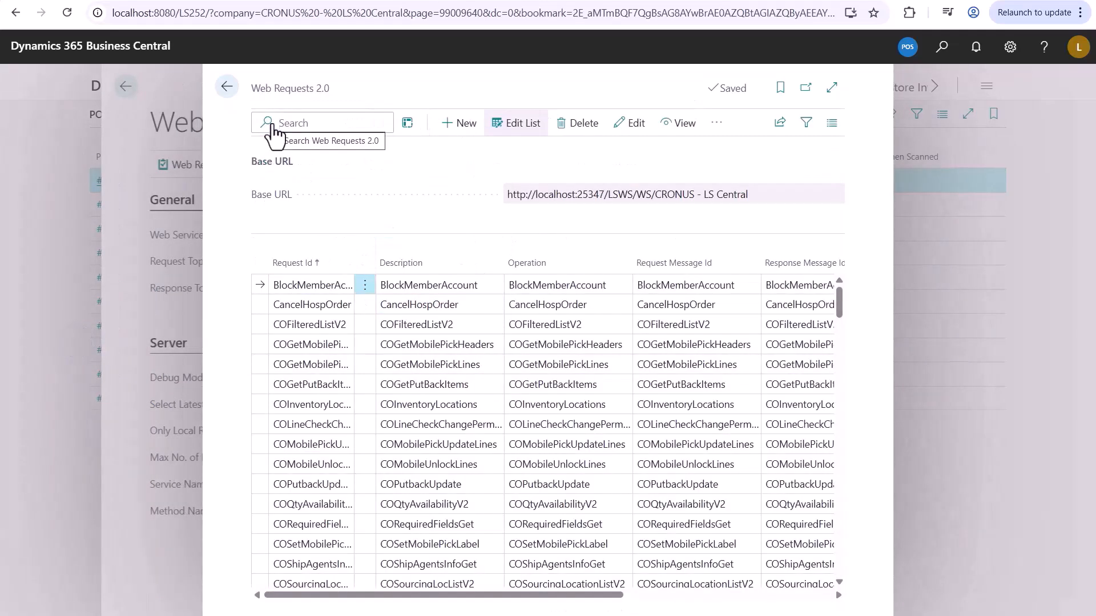
{"action": "type", "text": "vend"}
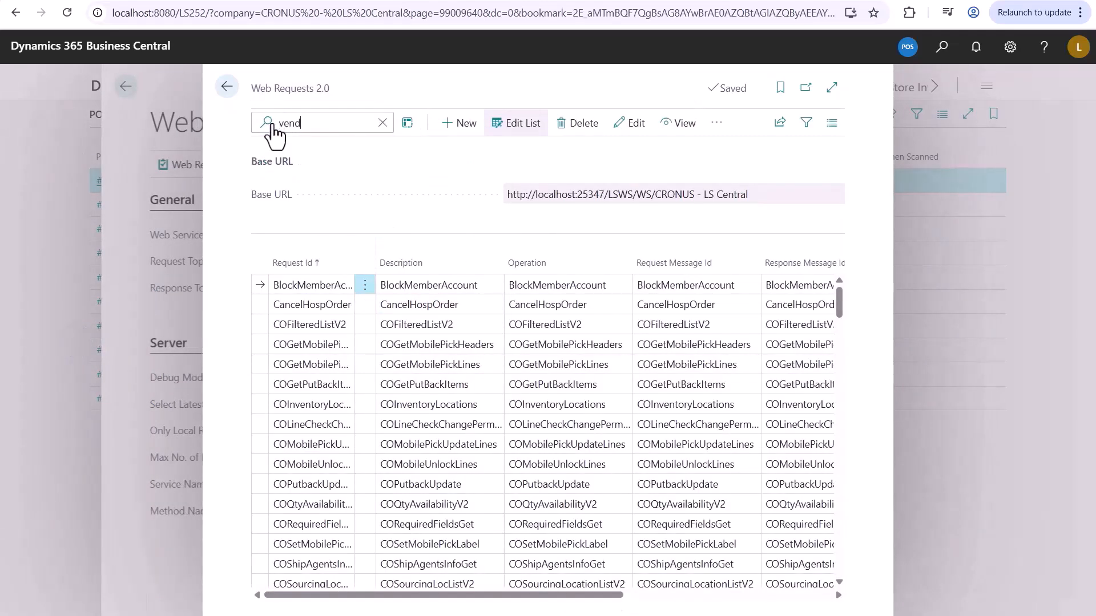
{"action": "type", "text": "oremail"}
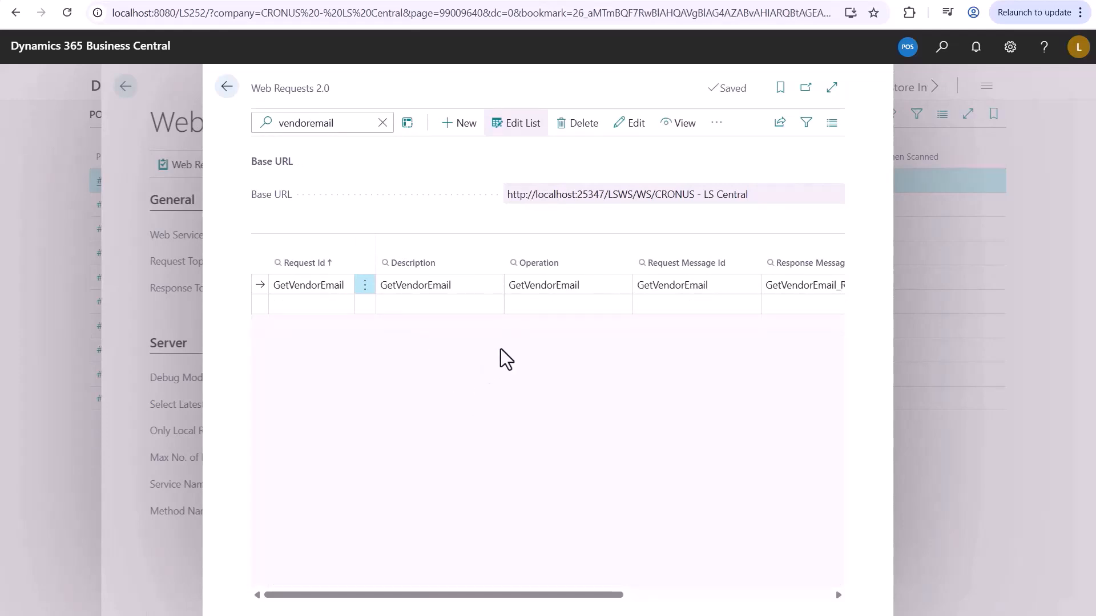
- View the request XML nodes of the GetVendorEmail web request and return to the request list
{"action": "left_click", "coordinate": [713, 128]}
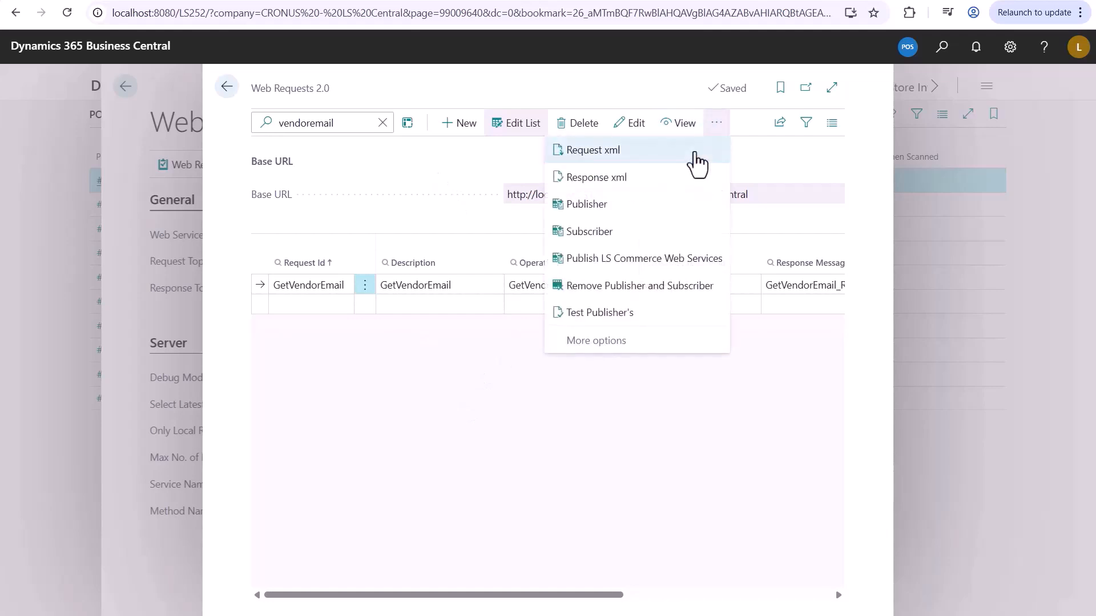
{"action": "left_click", "coordinate": [593, 153]}
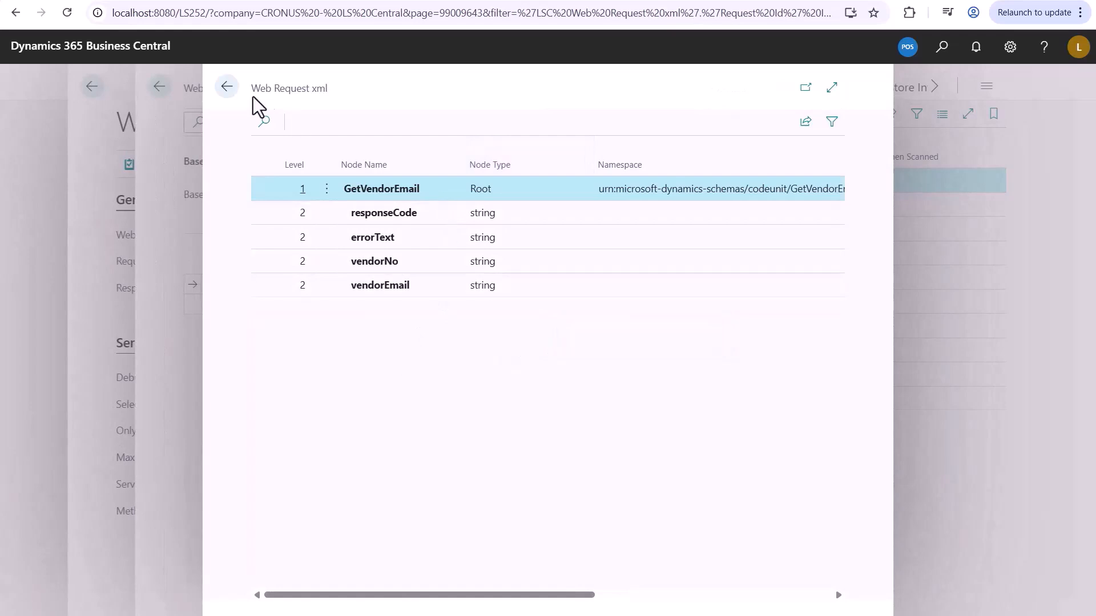
{"action": "left_click", "coordinate": [227, 89]}
- View the response XML nodes of the GetVendorEmail web request and return to the Web Service Setup page
{"action": "left_click", "coordinate": [709, 120]}
{"action": "left_click", "coordinate": [576, 173]}
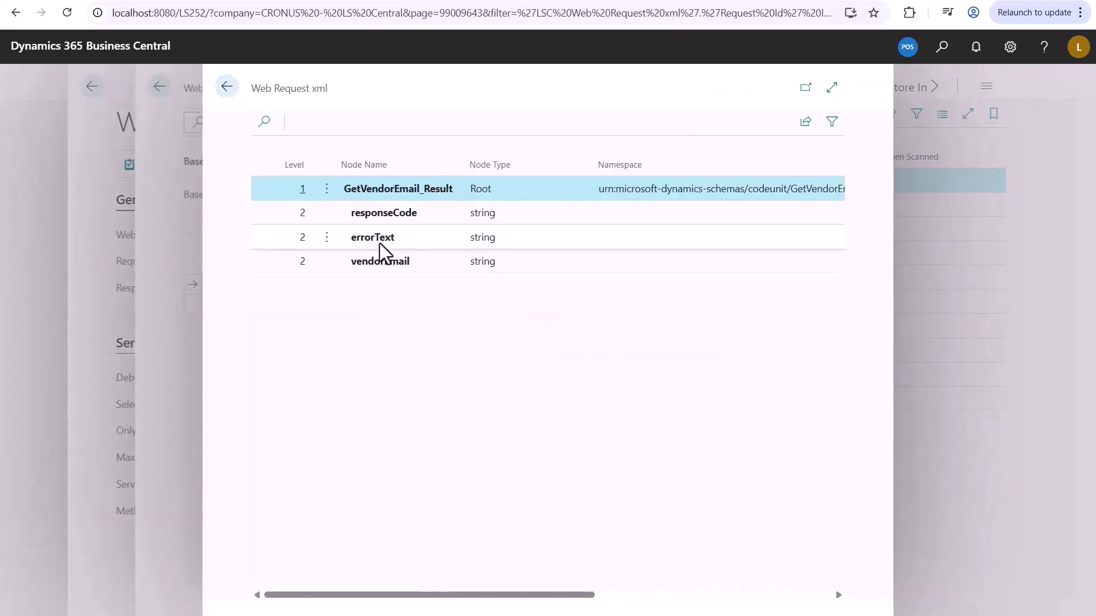
{"action": "left_click", "coordinate": [227, 87]}
{"action": "left_click", "coordinate": [226, 87]}
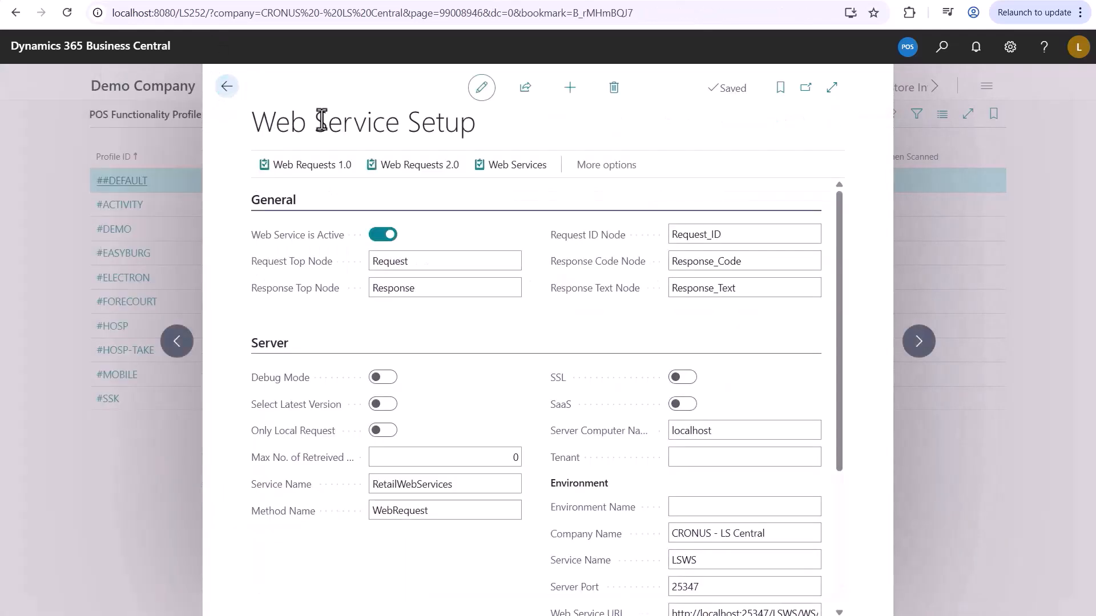
- Leave Web Service Setup, view the web servers assigned to the ##DEFAULT POS functionality profile, and return to the profile list
{"action": "left_click", "coordinate": [228, 88]}
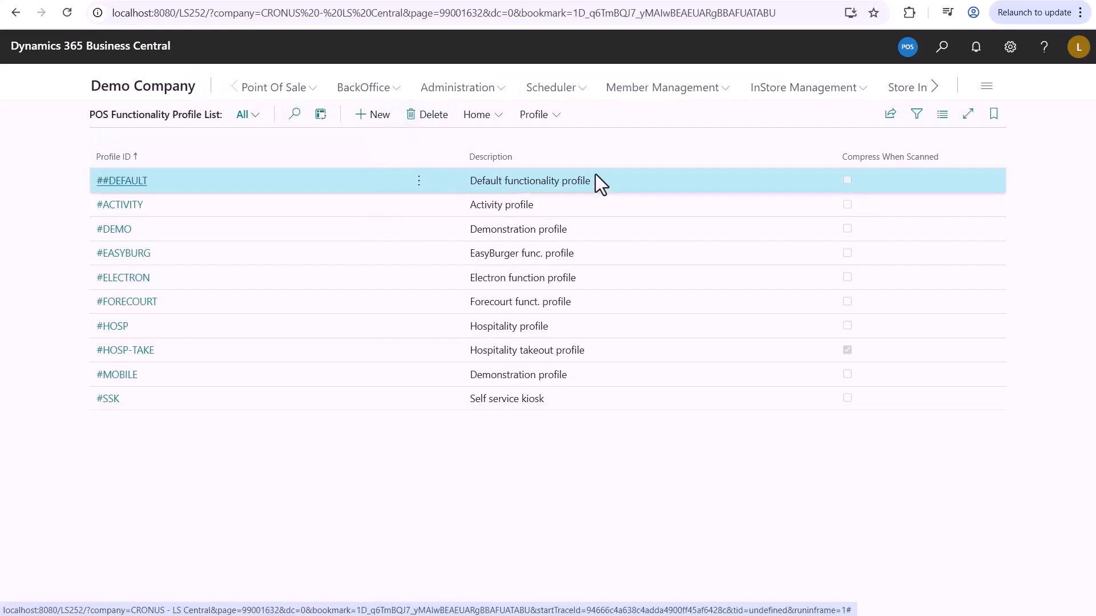
{"action": "left_click", "coordinate": [537, 115]}
{"action": "left_click", "coordinate": [560, 196]}
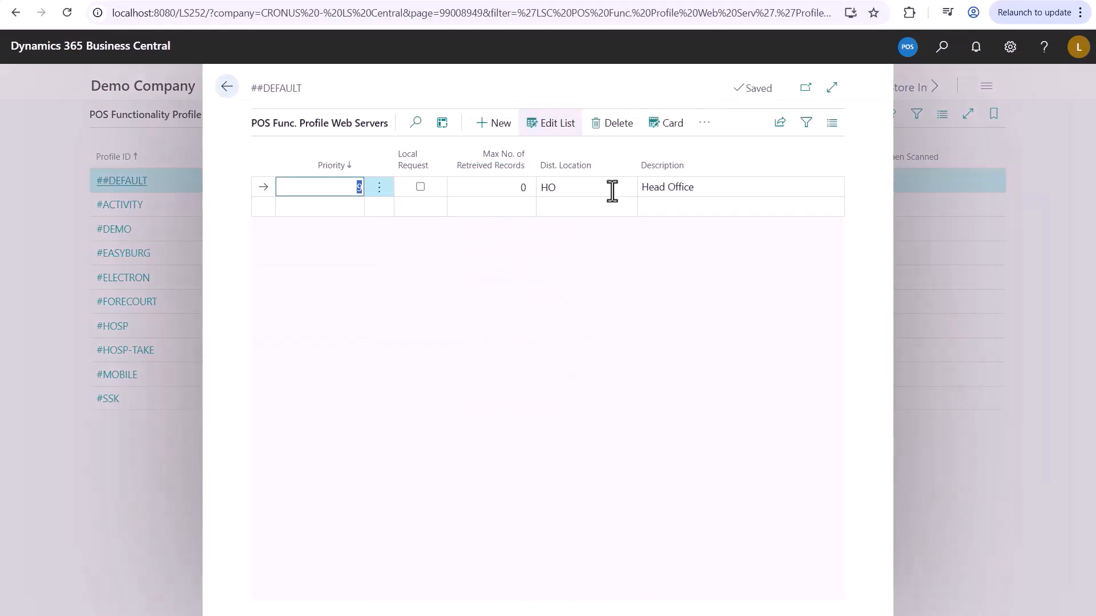
{"action": "left_click", "coordinate": [225, 96]}
- Search for "vendor", open the Graphic Design Institute vendor card from the Vendors list, and check its Email field
{"action": "left_click", "coordinate": [942, 49]}
{"action": "type", "text": "vendor"}
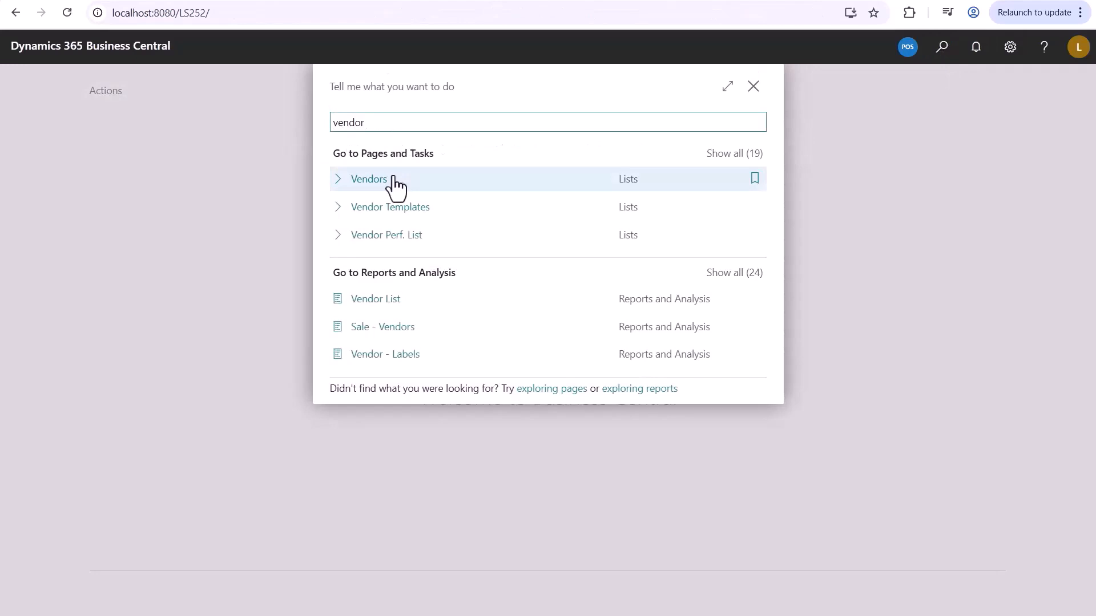
{"action": "left_click", "coordinate": [393, 187]}
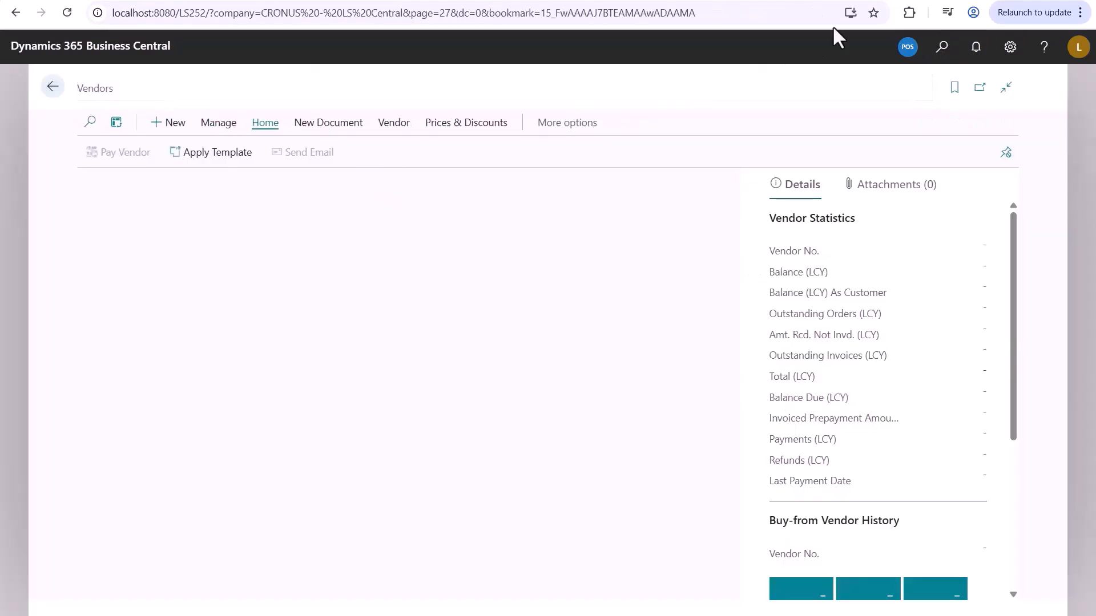
{"action": "left_click", "coordinate": [95, 270]}
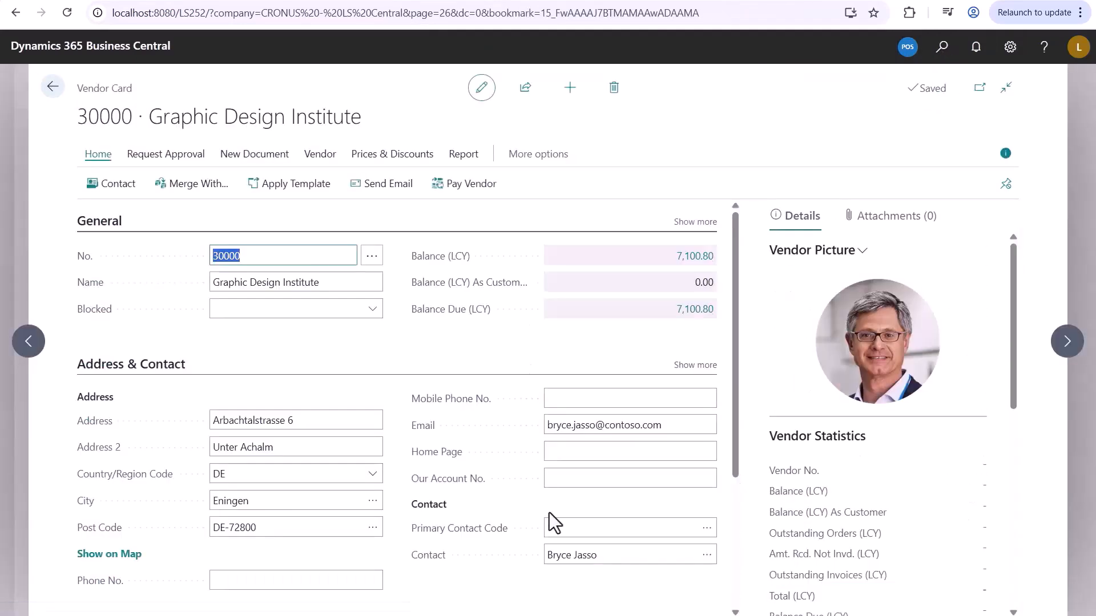
{"action": "left_click", "coordinate": [672, 427]}
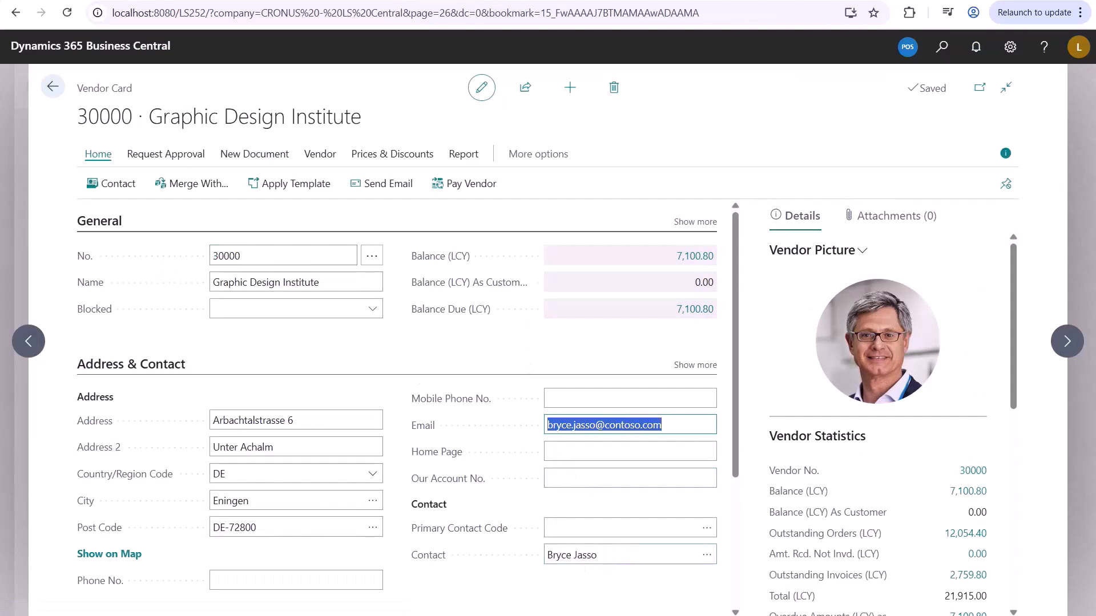
{"action": "left_click", "coordinate": [97, 270]}
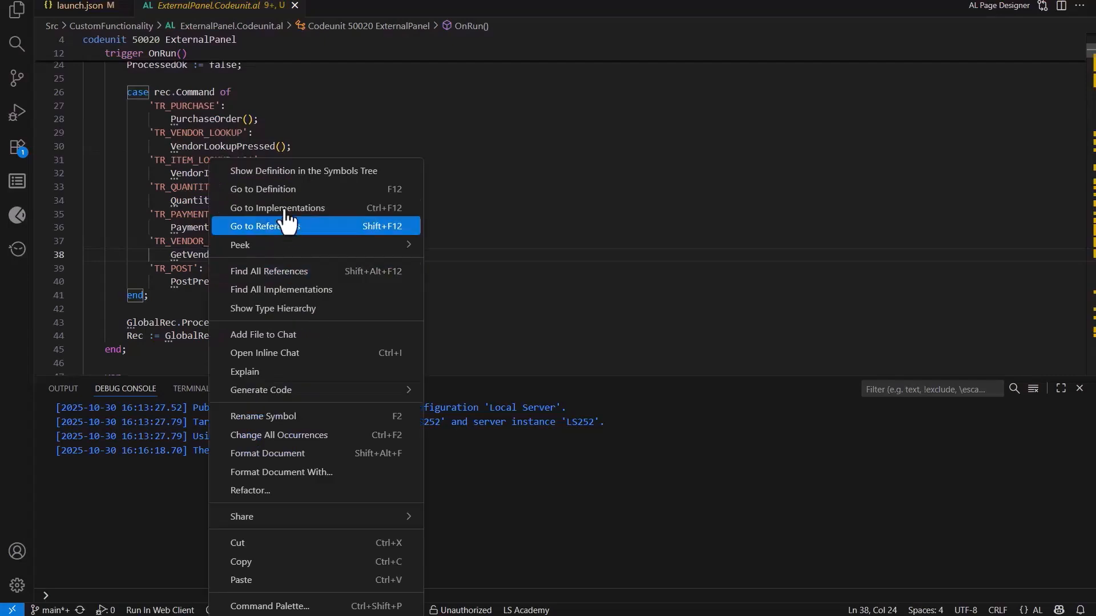
- In VS Code, go from the TR_VENDOR case to the GetVendorEmail procedure, and open GetVendorEmail.codeunit.al
{"action": "left_click", "coordinate": [287, 223]}
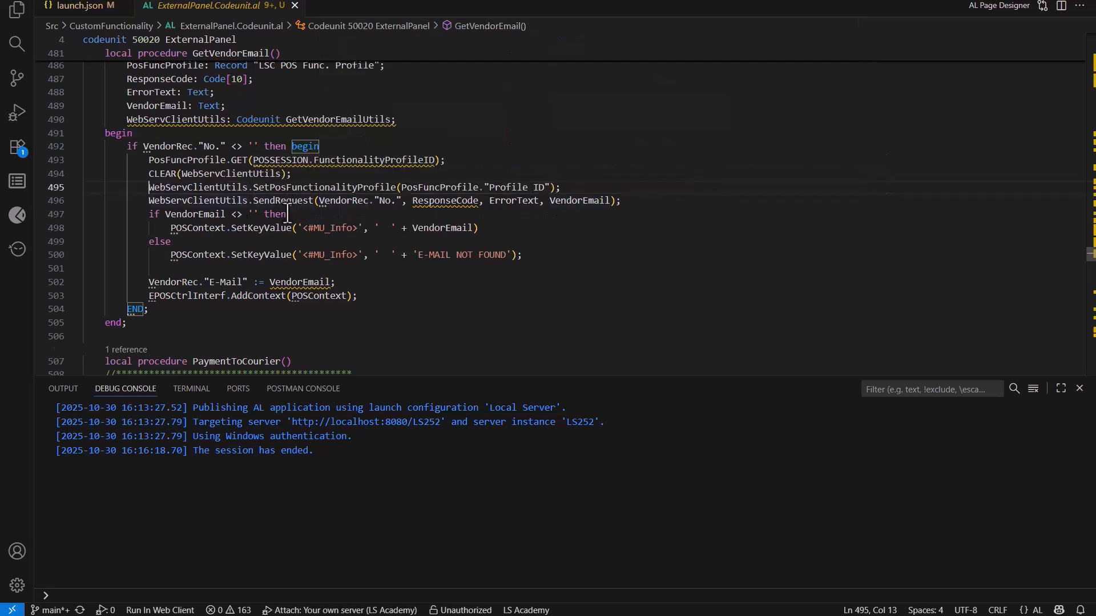
{"action": "left_click", "coordinate": [146, 342]}
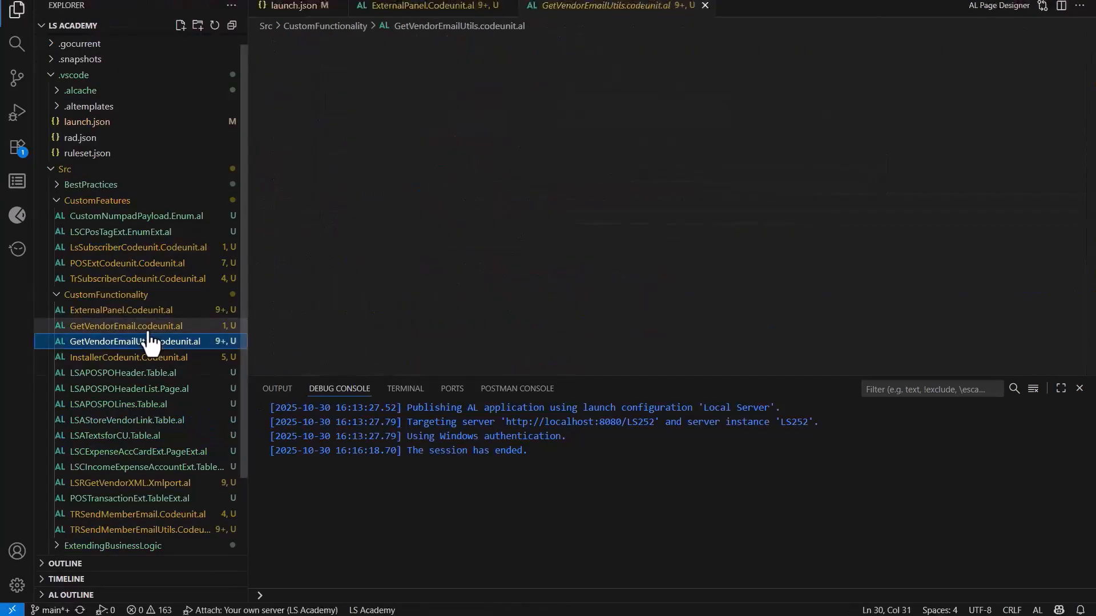
{"action": "left_click", "coordinate": [142, 326]}
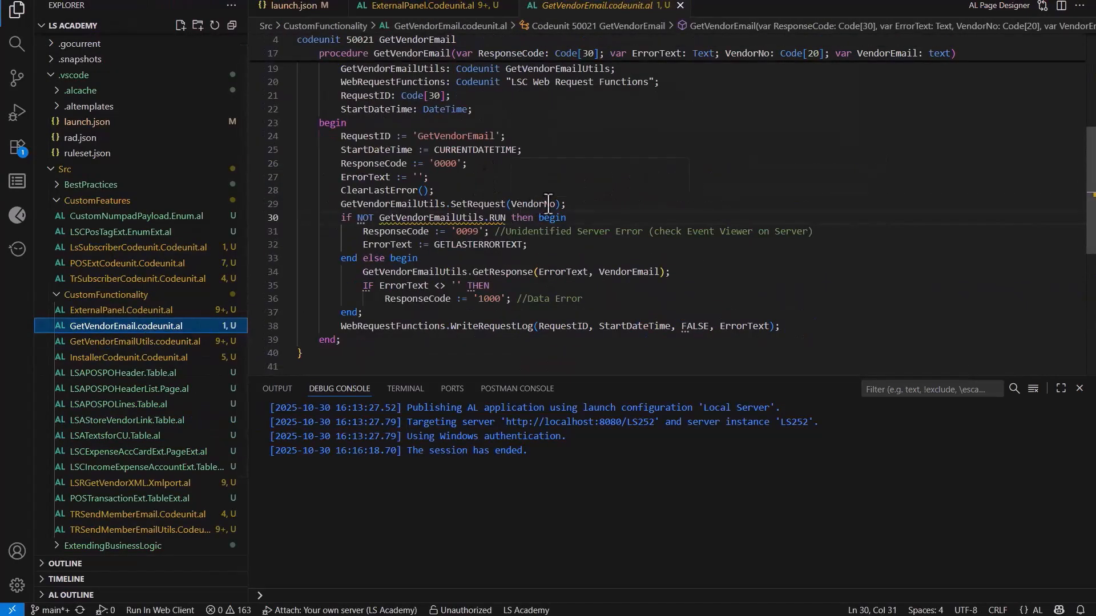
- Examine the SetRequest, RUN and GetResponse calls in the GetVendorEmail procedure of codeunit 50021
{"action": "mouse_move", "coordinate": [550, 203]}
{"action": "mouse_move", "coordinate": [506, 204]}
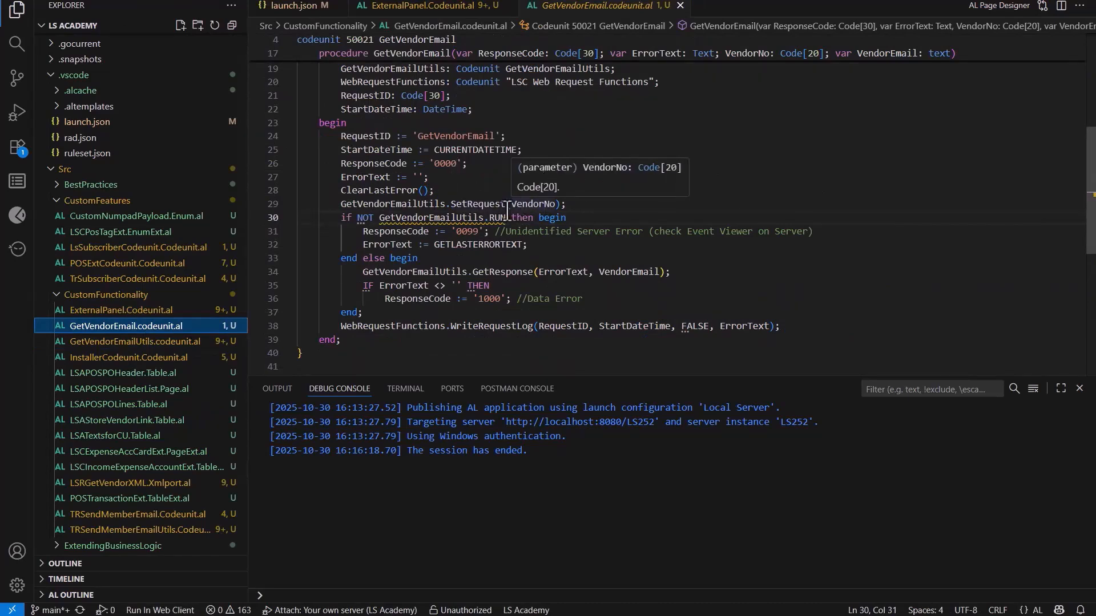
{"action": "mouse_move", "coordinate": [473, 223]}
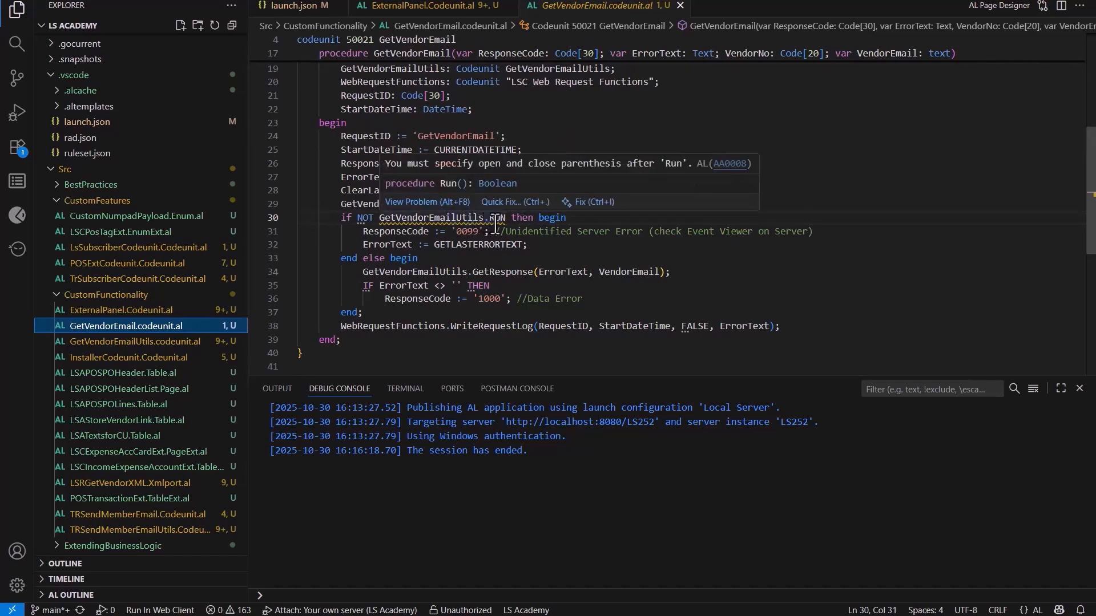
{"action": "left_click", "coordinate": [604, 112]}
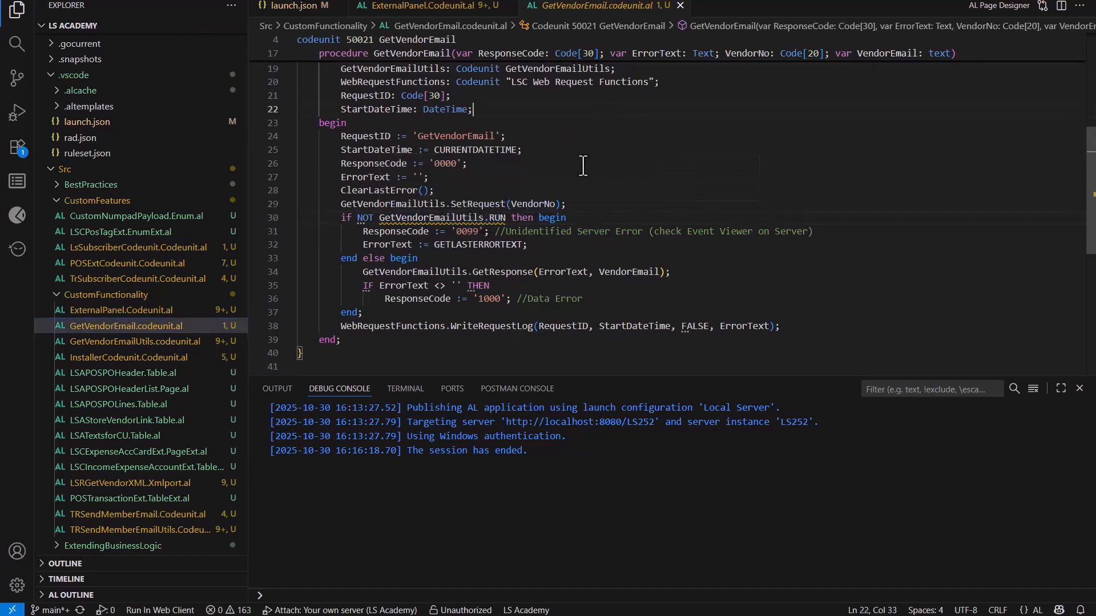
{"action": "left_click", "coordinate": [498, 276]}
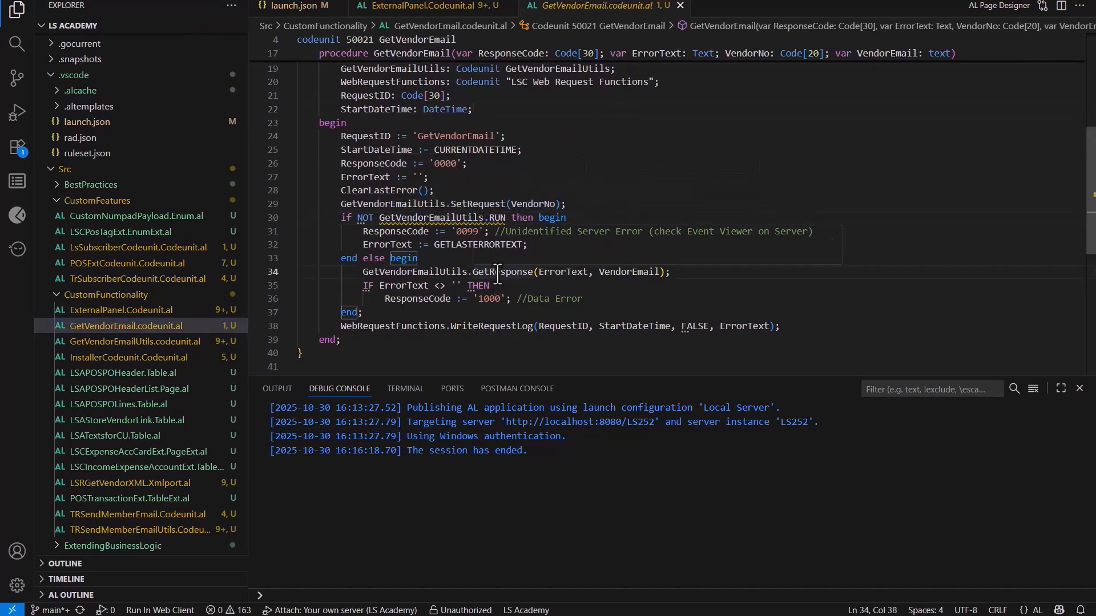
{"action": "mouse_move", "coordinate": [499, 274]}
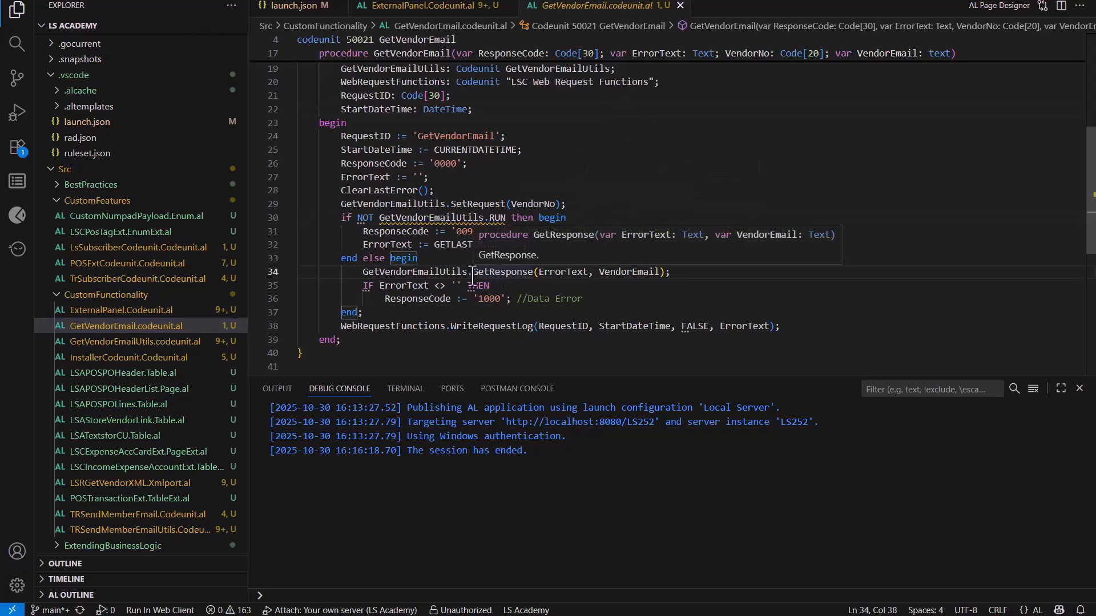
- Open GetVendorEmailUtils.codeunit.al, examine the PostGetVendorEmail request and response handling, and return to ExternalPanel.Codeunit.al
{"action": "left_click", "coordinate": [162, 342]}
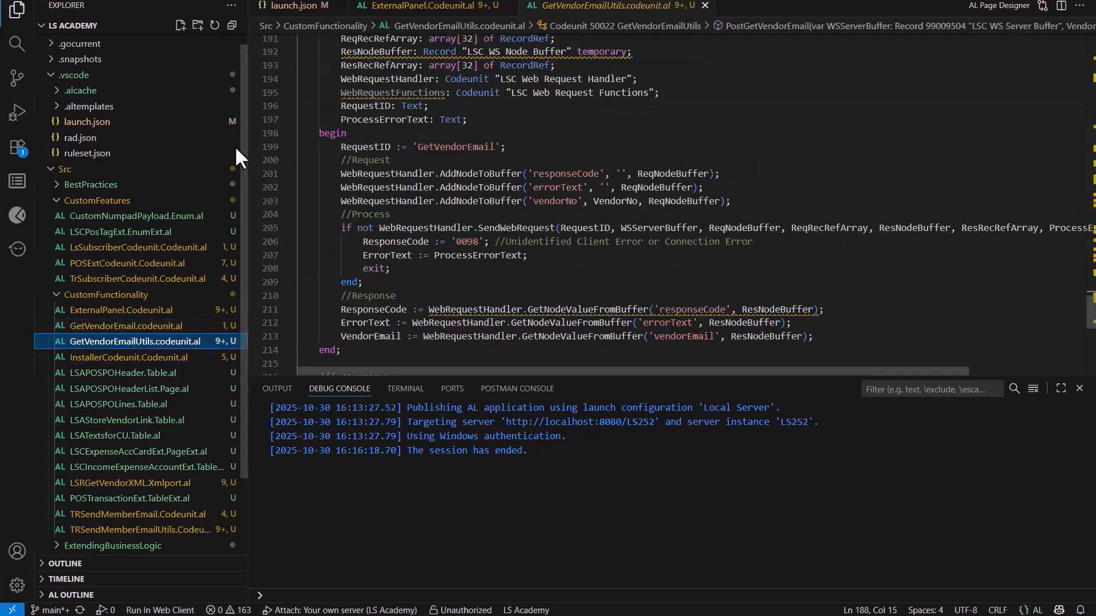
{"action": "left_click", "coordinate": [439, 190]}
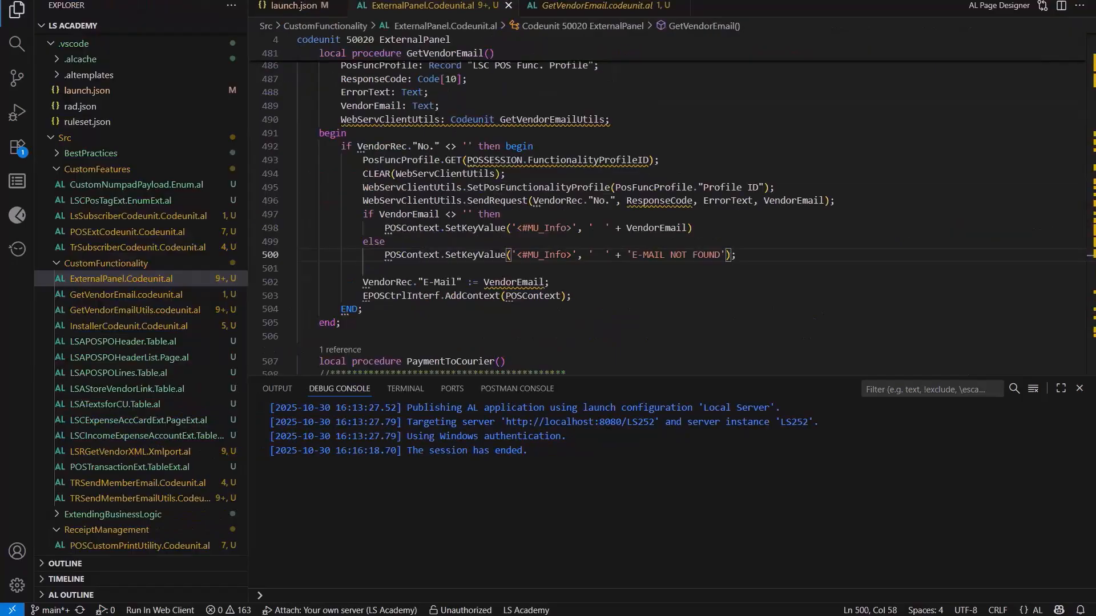
{"action": "left_click", "coordinate": [670, 608]}
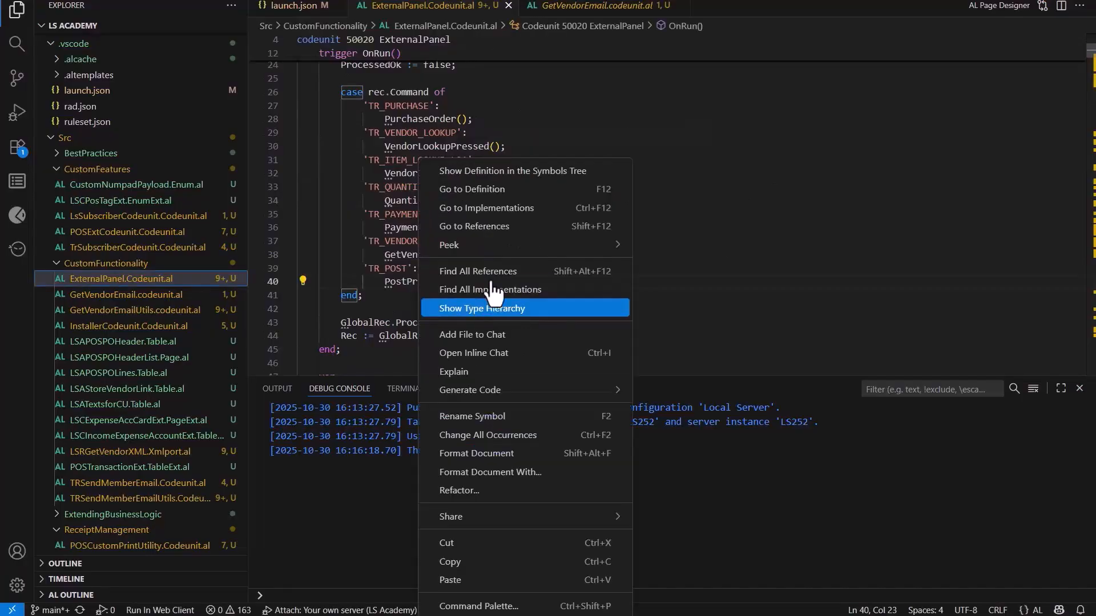
- Go from the TR_POST case to the PostPressed procedure, hide the file explorer, and examine how the purchase header is created
{"action": "left_click", "coordinate": [478, 204]}
{"action": "key", "text": "ctrl+b"}
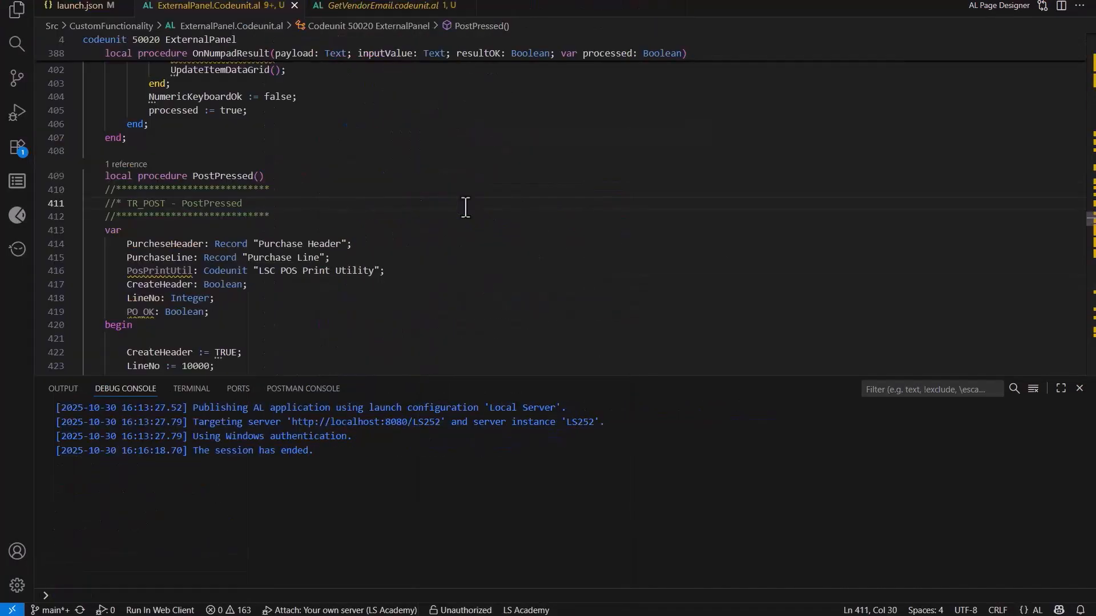
{"action": "scroll", "coordinate": [467, 214], "scroll_direction": "down", "scroll_amount": 5}
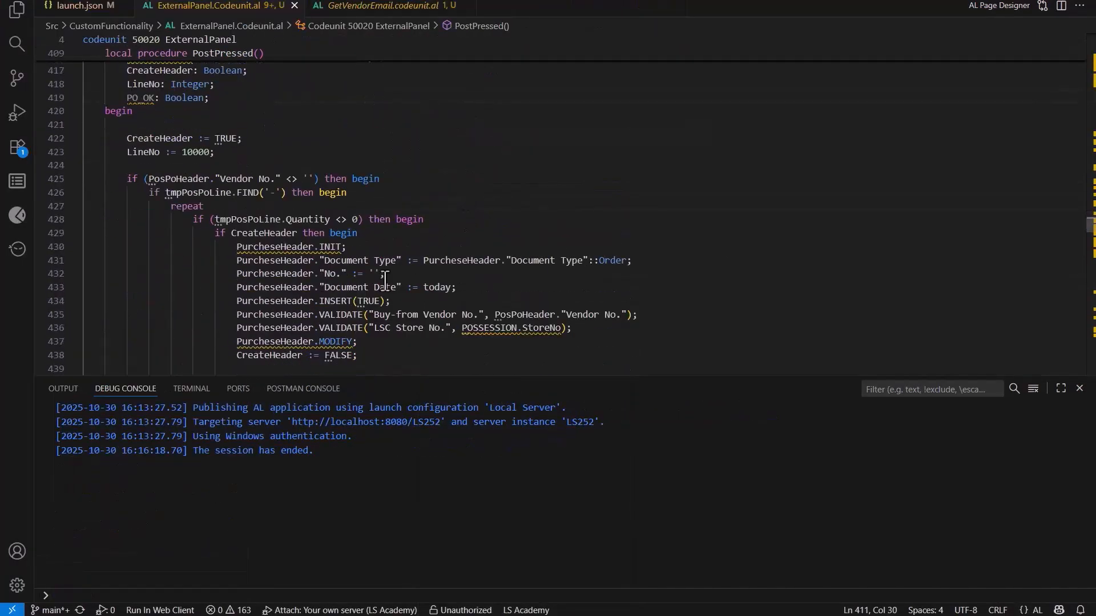
{"action": "scroll", "coordinate": [385, 281], "scroll_direction": "down", "scroll_amount": 7}
{"action": "scroll", "coordinate": [220, 200], "scroll_direction": "up", "scroll_amount": 7}
{"action": "left_click", "coordinate": [220, 200]}
- Examine the PostPressed code that creates purchase lines, including the "Charges Line" condition for G/L account or item type
{"action": "scroll", "coordinate": [220, 200], "scroll_direction": "down", "scroll_amount": 11}
{"action": "scroll", "coordinate": [355, 214], "scroll_direction": "up", "scroll_amount": 4}
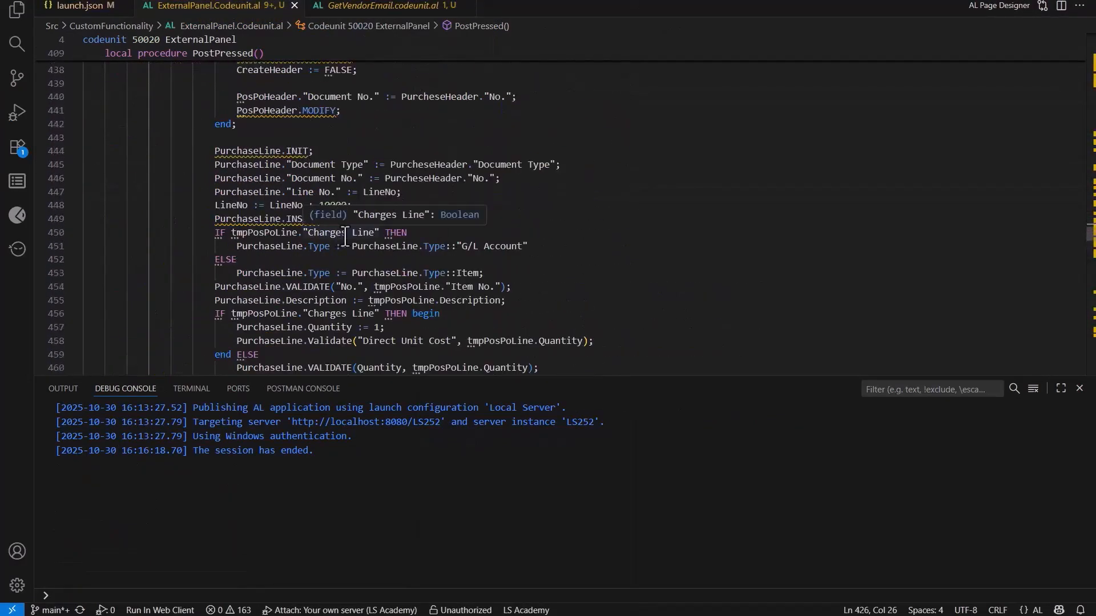
{"action": "scroll", "coordinate": [354, 245], "scroll_direction": "down", "scroll_amount": 2}
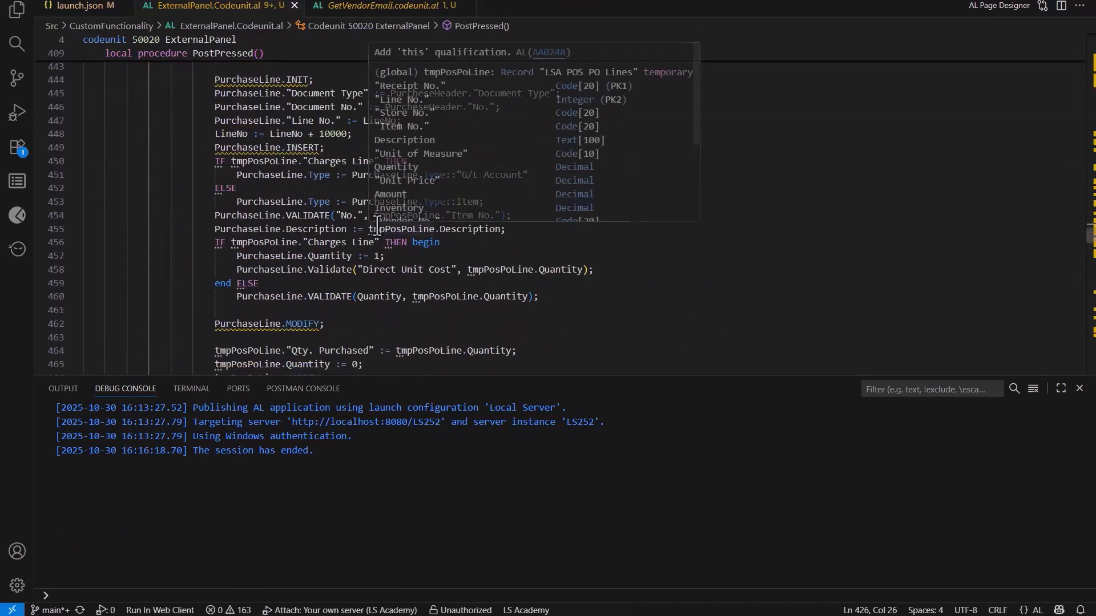
{"action": "left_click", "coordinate": [177, 215]}
- Examine the end of PostPressed, where the quantities are reset, the data is committed and the temporary lines are deleted
{"action": "scroll", "coordinate": [307, 280], "scroll_direction": "down", "scroll_amount": 1}
{"action": "scroll", "coordinate": [307, 280], "scroll_direction": "down", "scroll_amount": 5}
{"action": "left_click", "coordinate": [203, 231]}
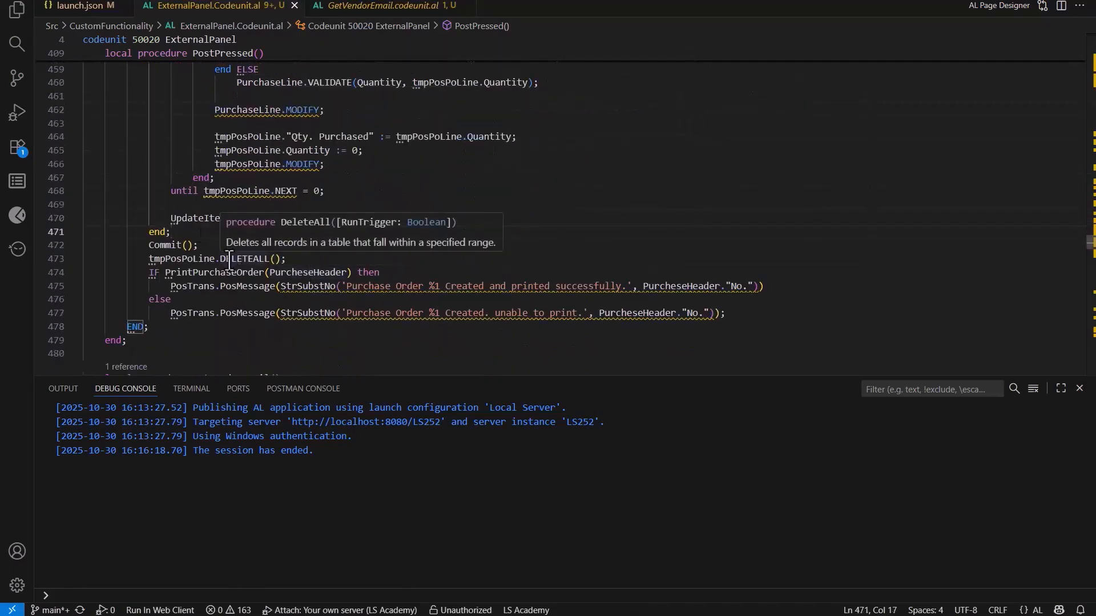
- Go to the PrintPurchaseOrder procedure and examine its text labels, vendor check and receipt printer check
{"action": "left_click", "coordinate": [244, 273]}
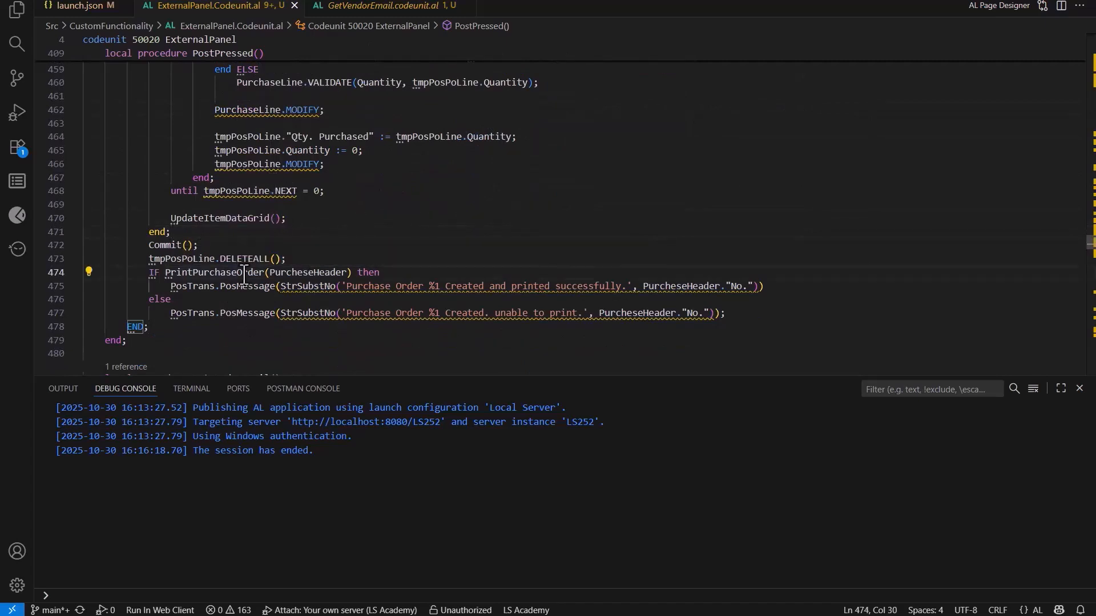
{"action": "right_click", "coordinate": [244, 273]}
{"action": "left_click", "coordinate": [396, 309]}
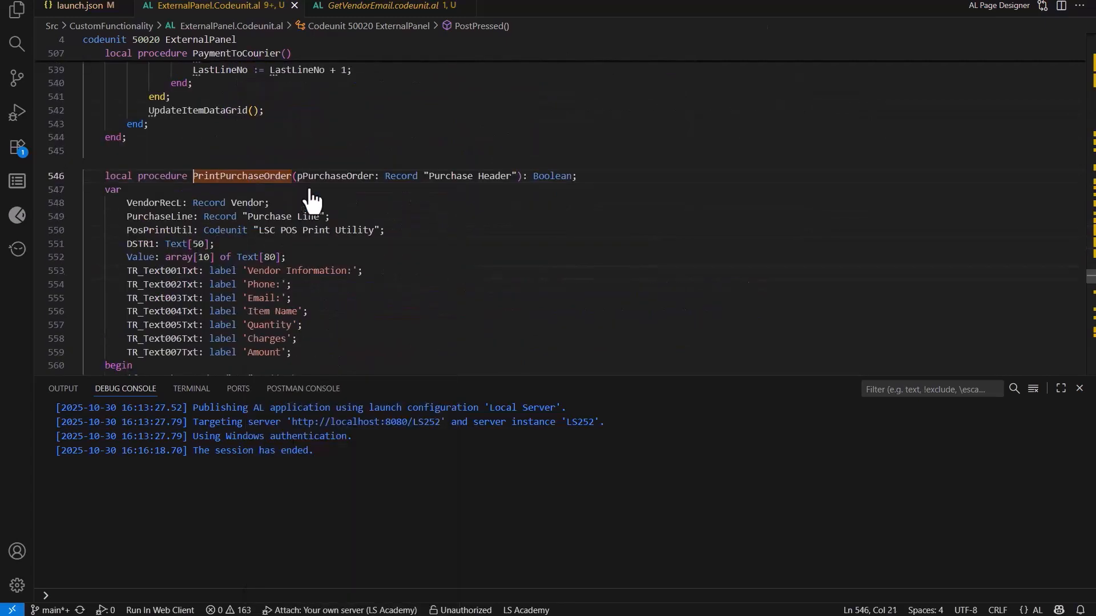
{"action": "scroll", "coordinate": [324, 263], "scroll_direction": "down", "scroll_amount": 1}
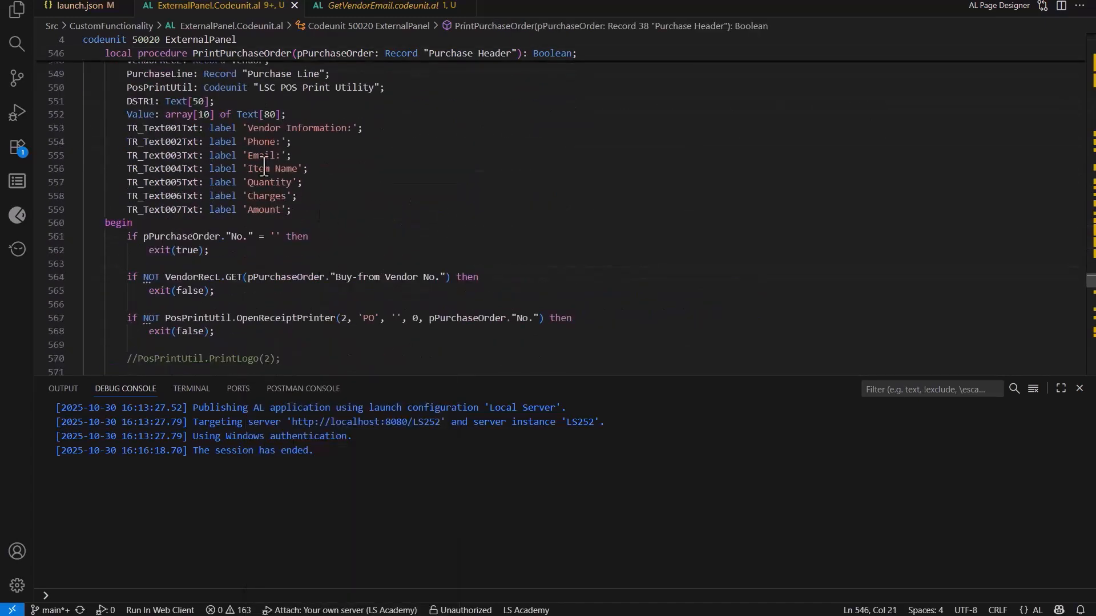
{"action": "scroll", "coordinate": [328, 231], "scroll_direction": "down", "scroll_amount": 1}
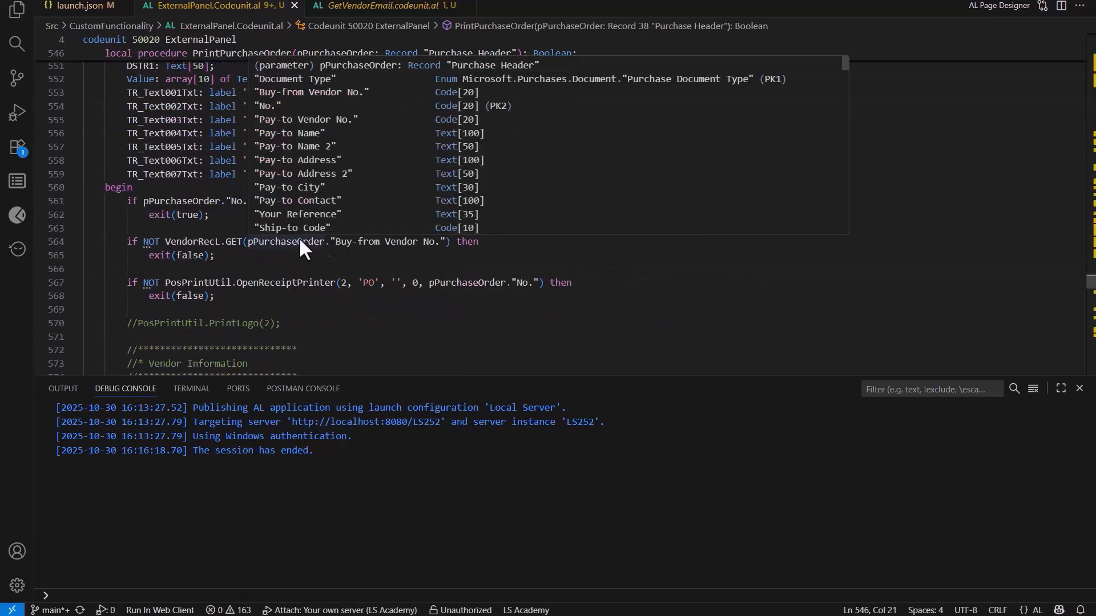
{"action": "left_click", "coordinate": [286, 255]}
{"action": "scroll", "coordinate": [297, 239], "scroll_direction": "down", "scroll_amount": 3}
{"action": "scroll", "coordinate": [325, 195], "scroll_direction": "up", "scroll_amount": 2}
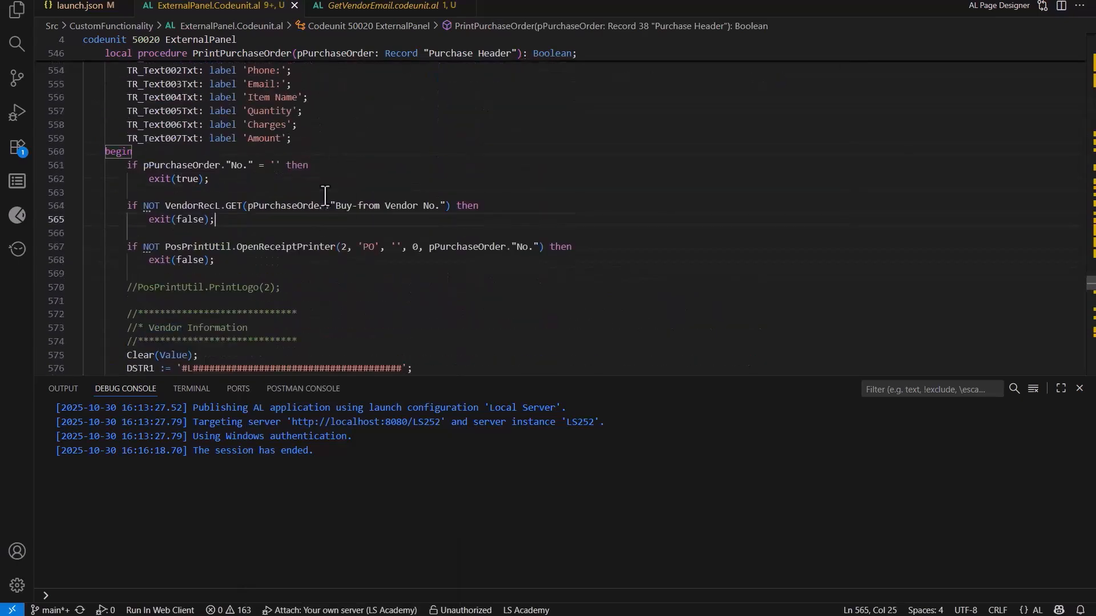
{"action": "scroll", "coordinate": [328, 256], "scroll_direction": "down", "scroll_amount": 1}
- Review the PrintPurchaseOrder code that prints the vendor information, name, phone, e-mail and purchase lines
{"action": "scroll", "coordinate": [379, 249], "scroll_direction": "down", "scroll_amount": 2}
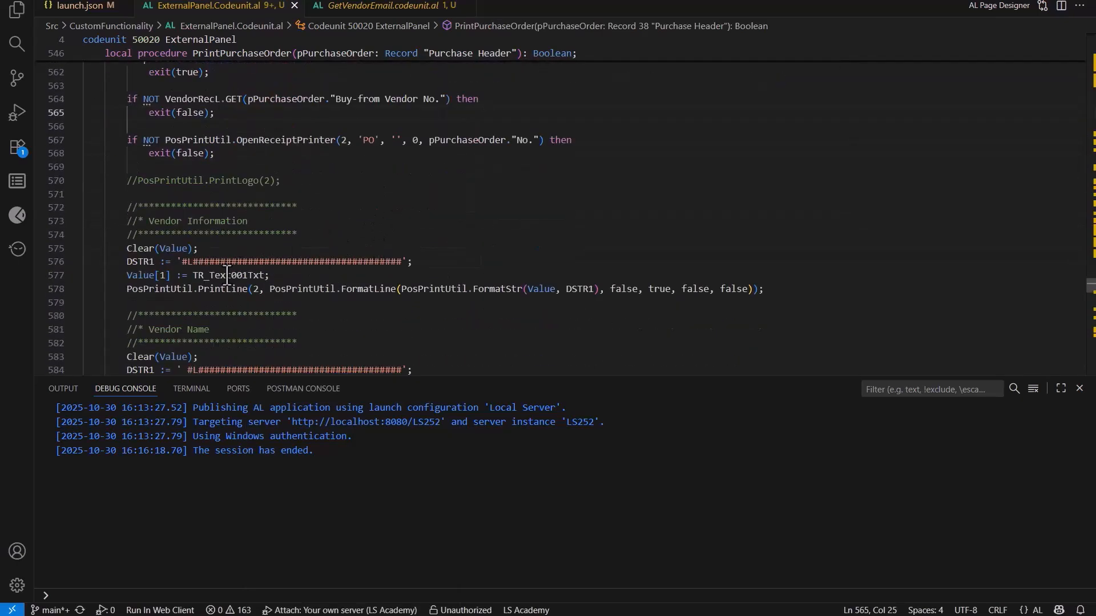
{"action": "scroll", "coordinate": [229, 278], "scroll_direction": "down", "scroll_amount": 8}
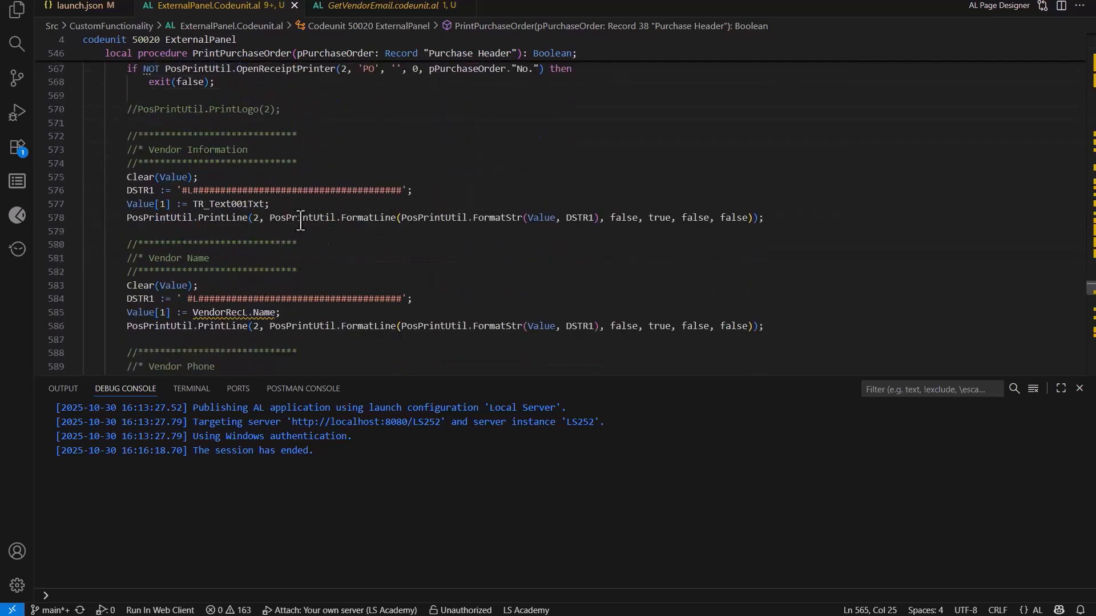
{"action": "scroll", "coordinate": [265, 268], "scroll_direction": "down", "scroll_amount": 6}
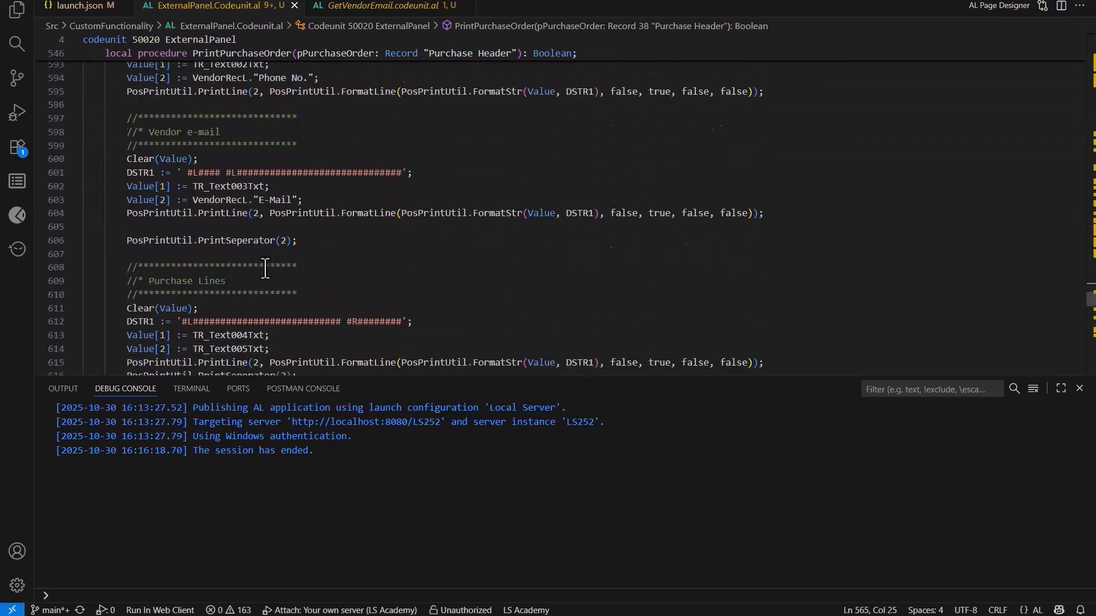
{"action": "scroll", "coordinate": [267, 264], "scroll_direction": "up", "scroll_amount": 3}
{"action": "scroll", "coordinate": [168, 163], "scroll_direction": "down", "scroll_amount": 10}
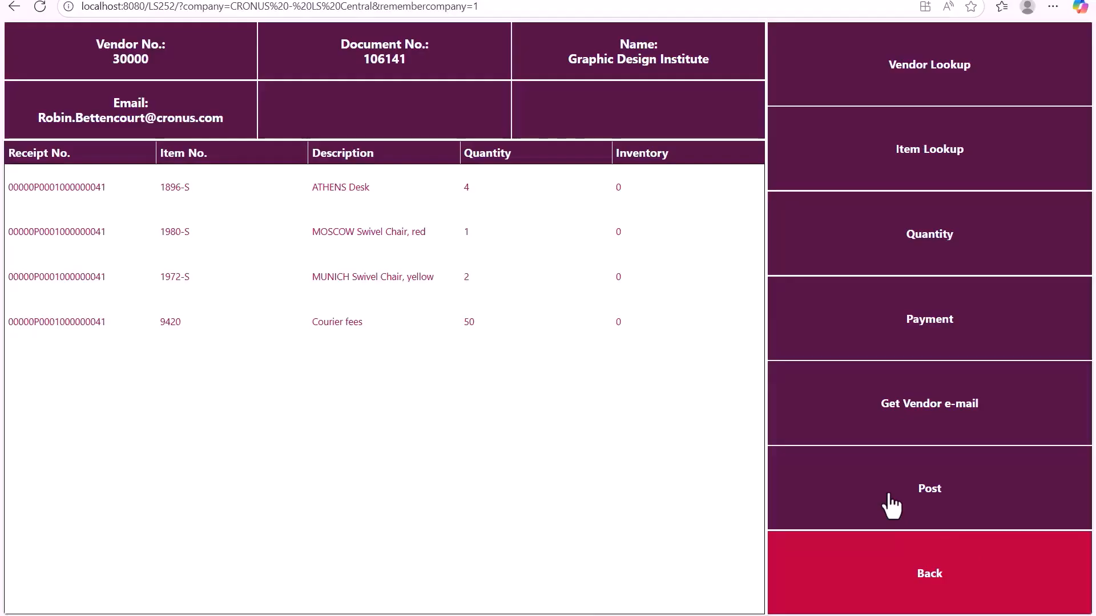
- Switch to the POS panel in the browser, post the Graphic Design Institute purchase order, and acknowledge the message
{"action": "left_click", "coordinate": [891, 505]}
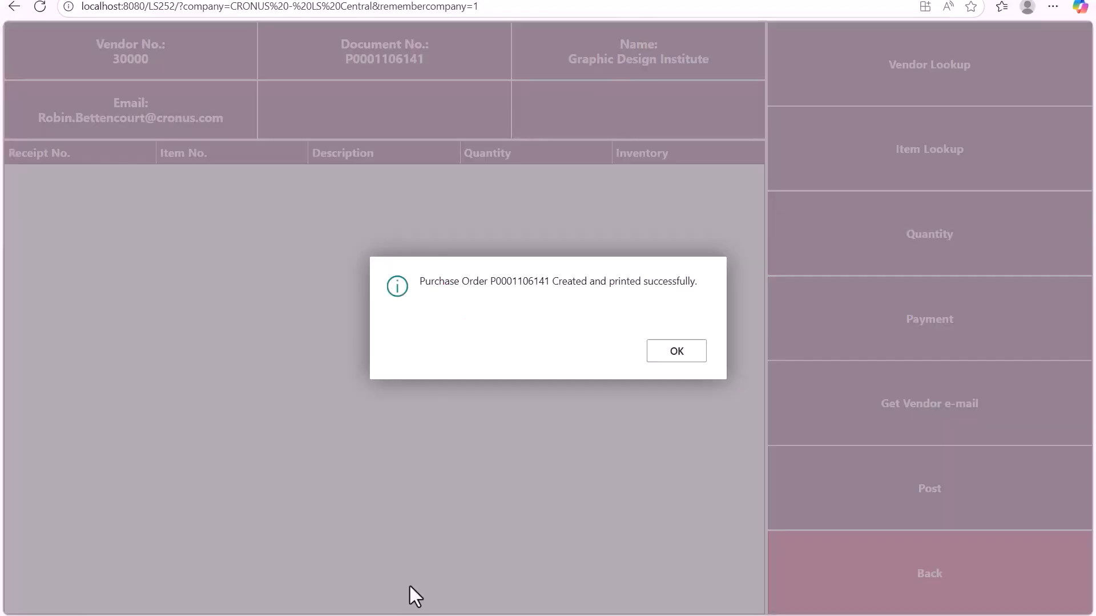
{"action": "left_click", "coordinate": [668, 352]}
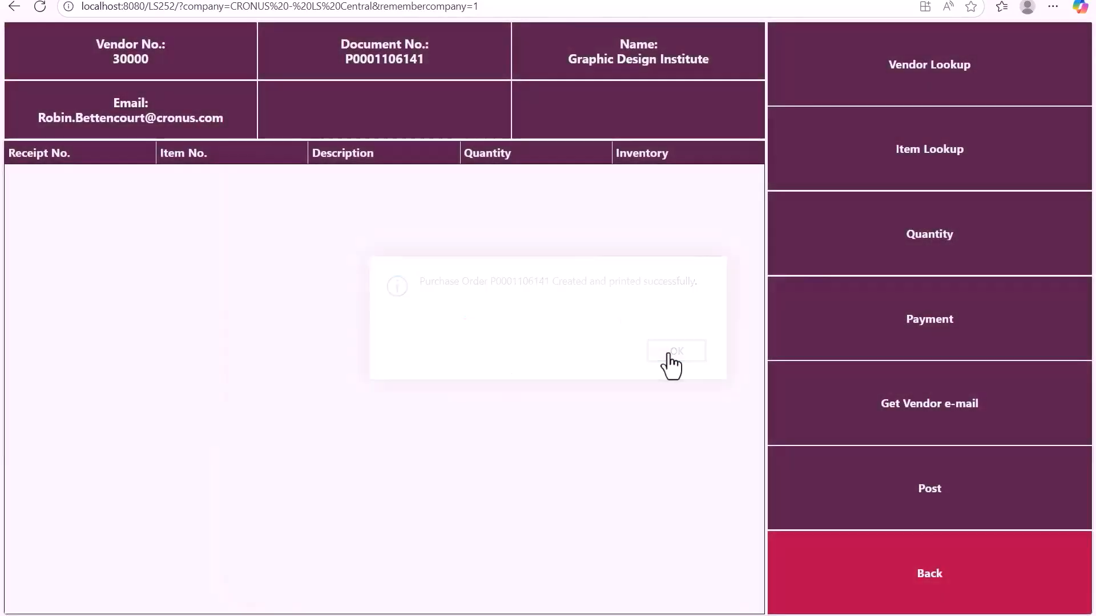